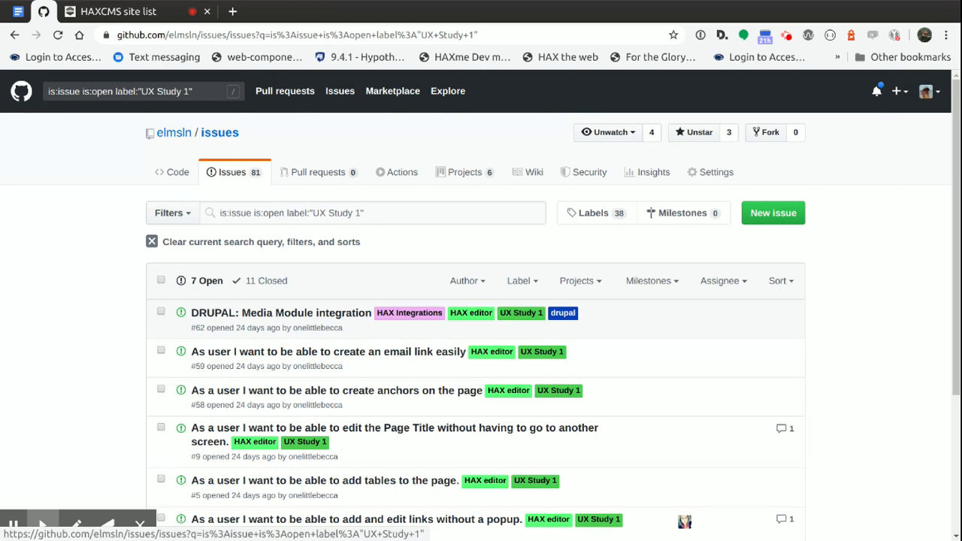
Review the list of open issues labelled UX Study 1
left_click(52, 326)
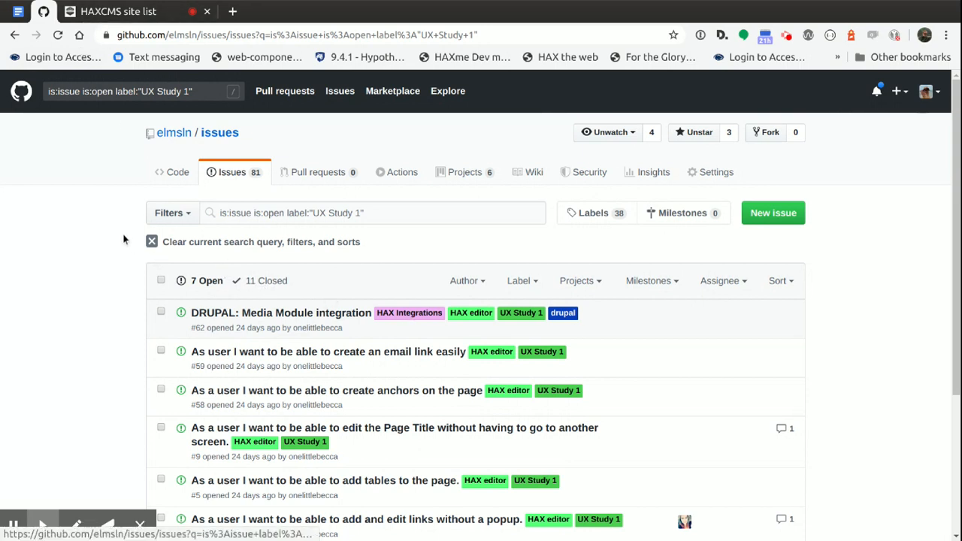
scroll(85, 221, "down", 3)
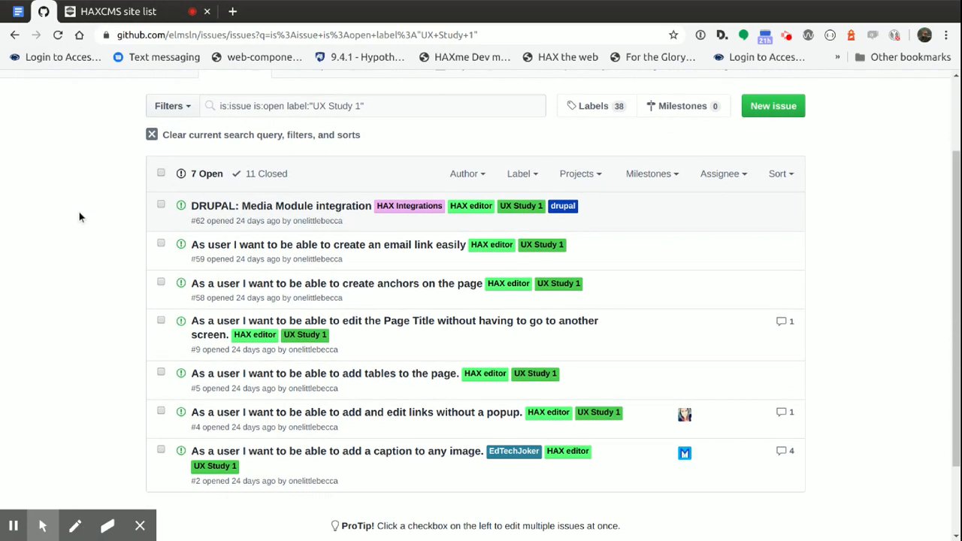
scroll(77, 215, "down", 1)
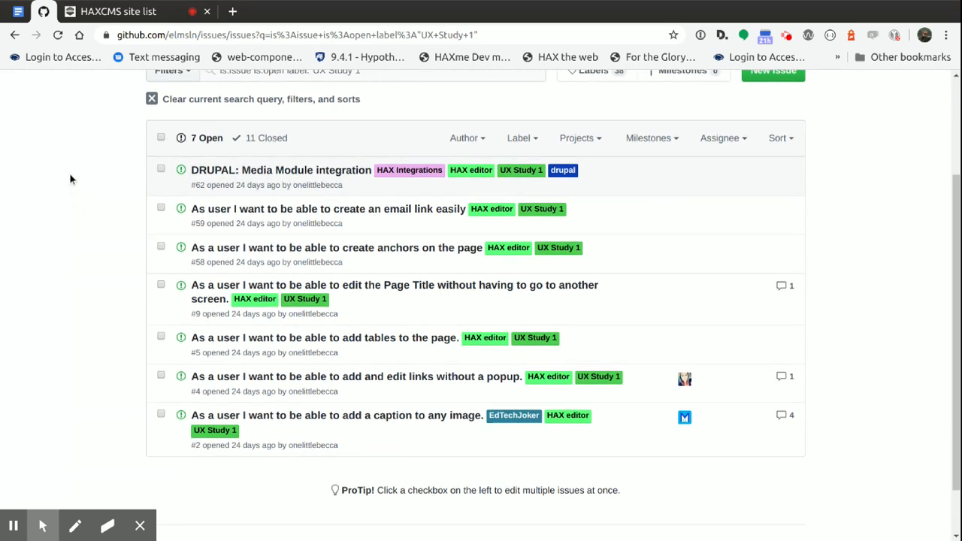
Switch to the HAXcms site list and log in with the username and account password
left_click(101, 11)
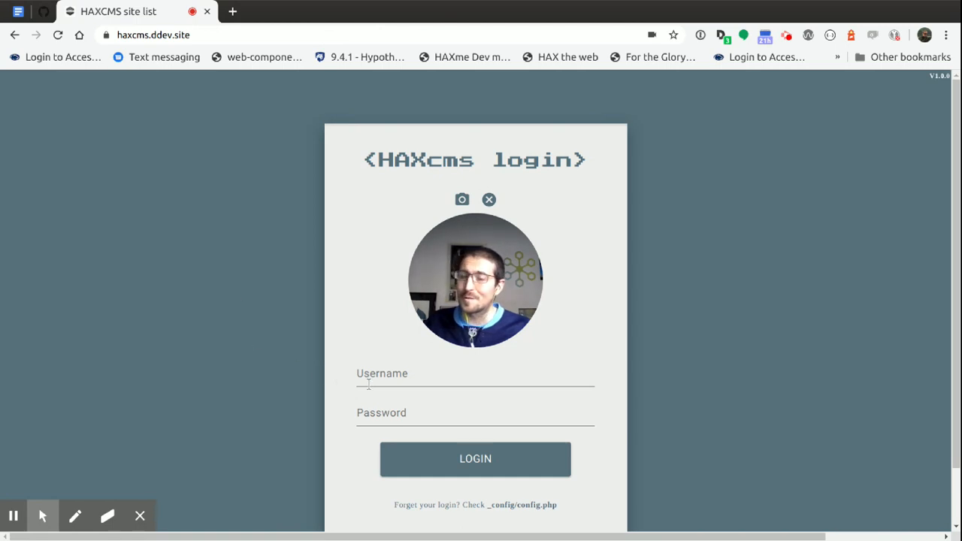
left_click(392, 378)
type("admin")
key("Tab")
type("admin")
key("Return")
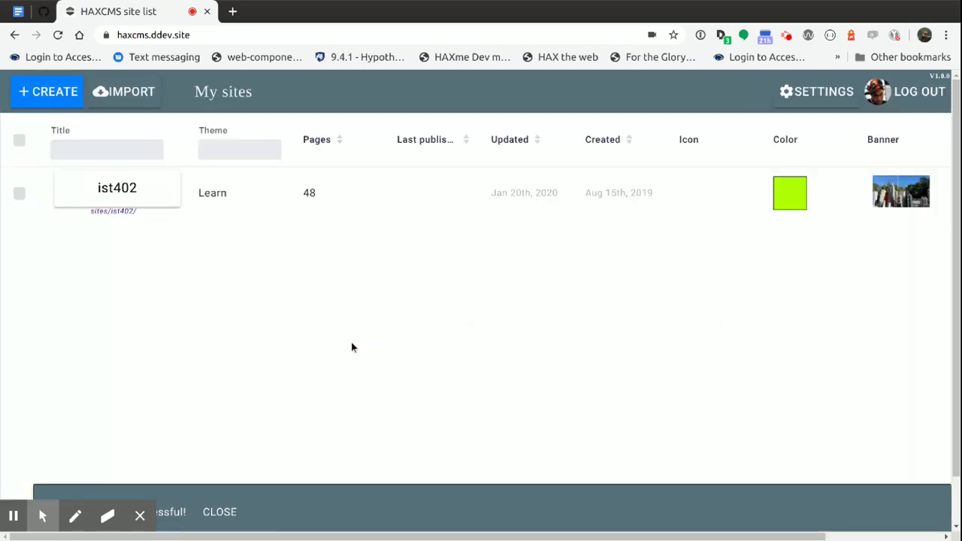
Create a new site named letsseeux and open it
left_click(47, 91)
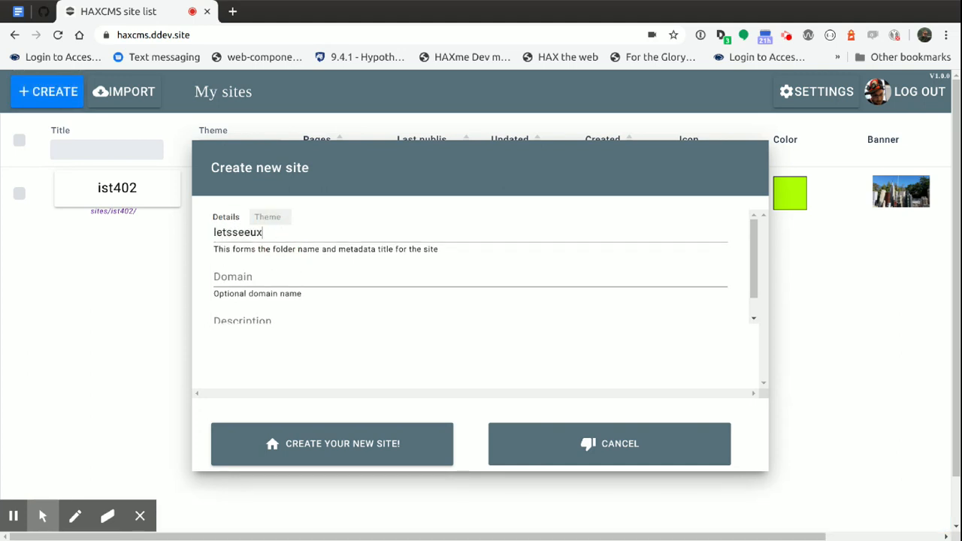
left_click(308, 442)
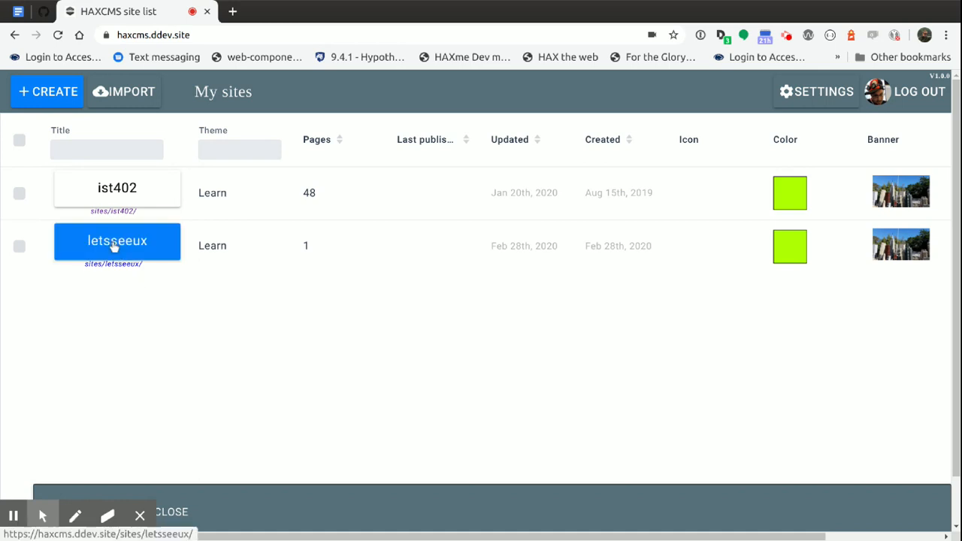
left_click(115, 245)
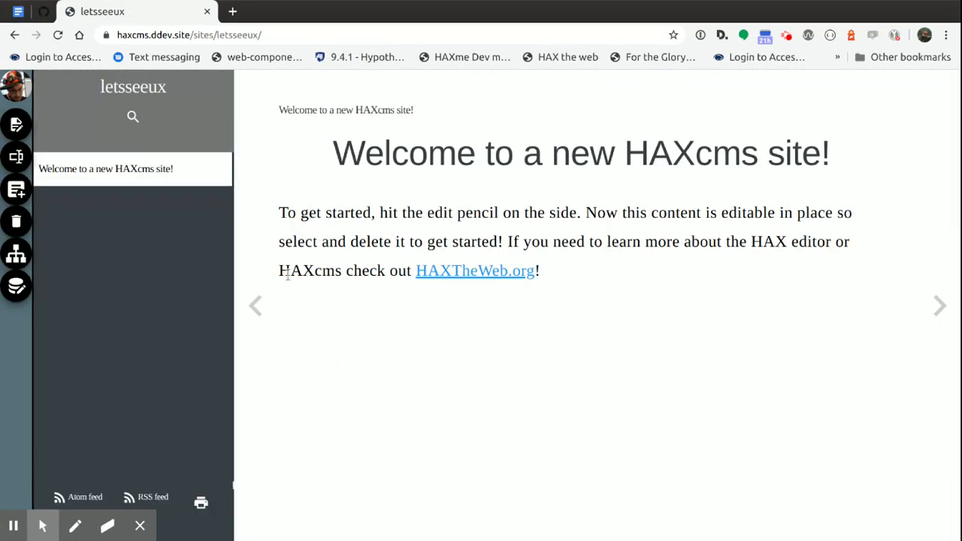
Start editing the welcome page and make the text "d delete it to get started! If you nee" bold and italic
left_click(16, 127)
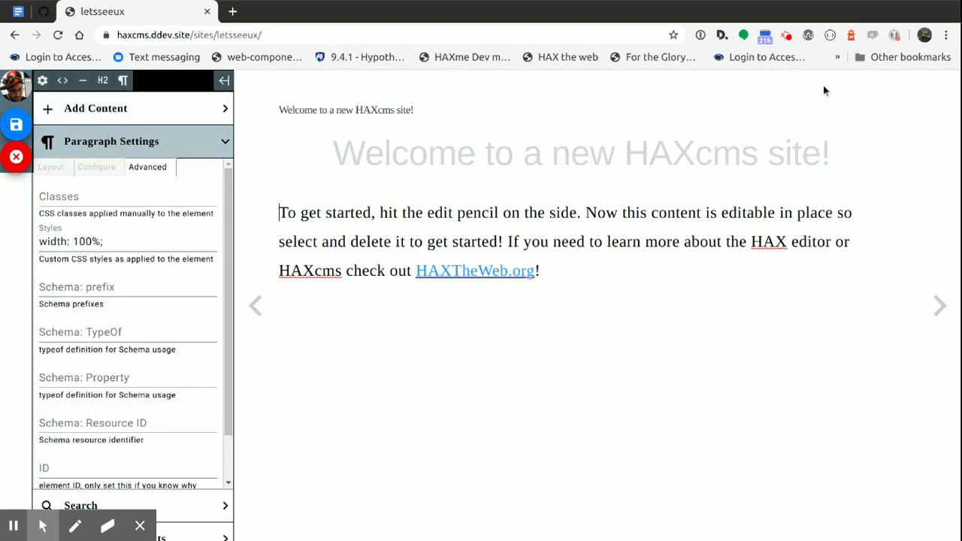
left_click(848, 251)
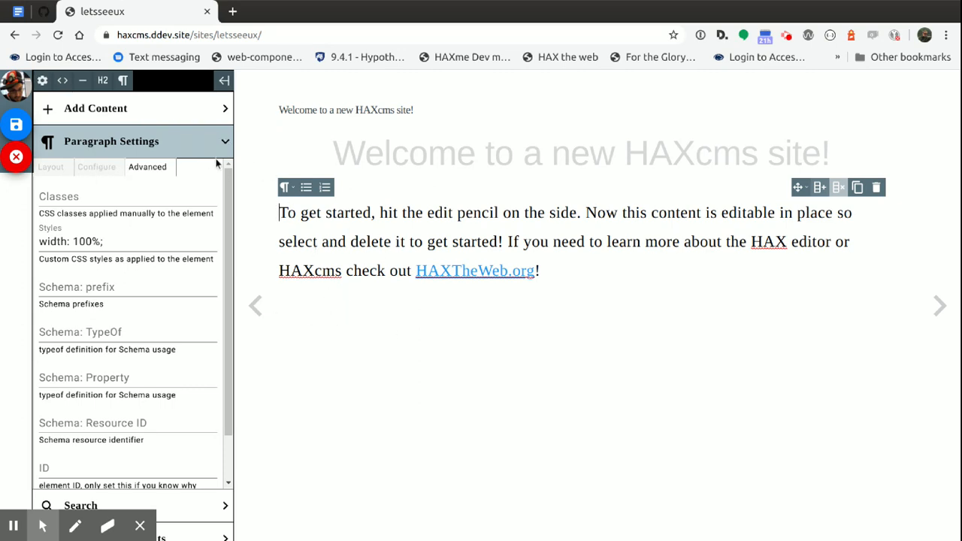
left_click_drag(338, 242, 576, 239)
left_click(343, 187)
left_click(363, 187)
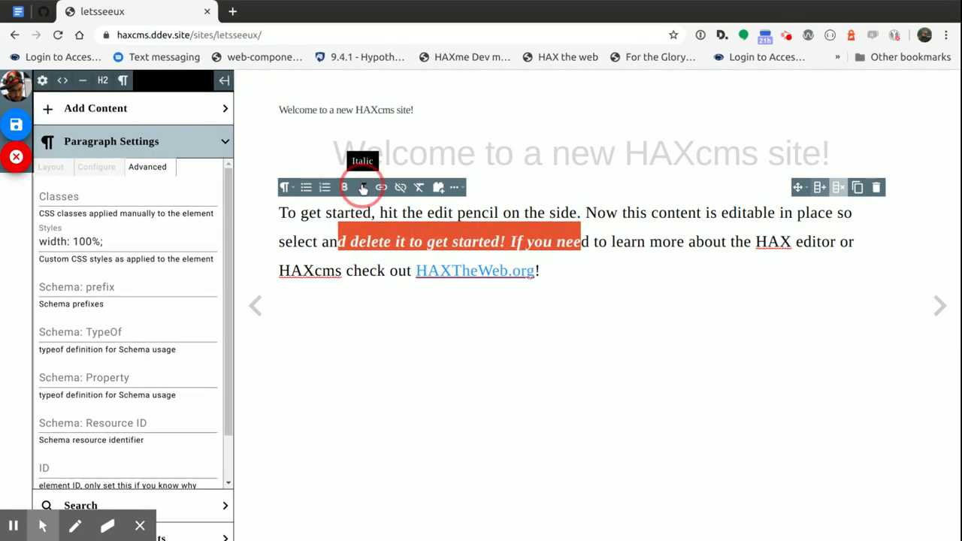
left_click(317, 242)
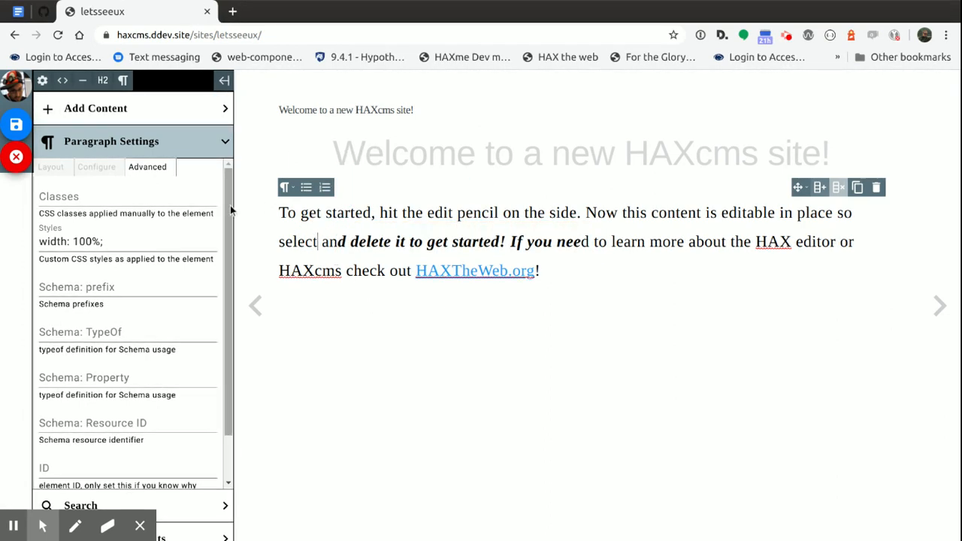
Put the welcome paragraph in a column grid and try the layouts 3: equal width, 2: narrow & wide and 2: equal width
left_click(818, 188)
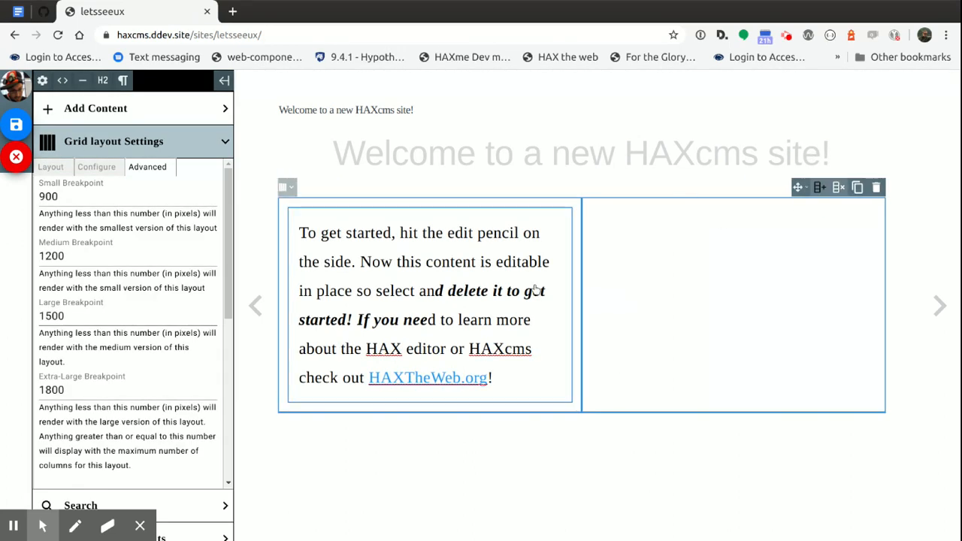
left_click(92, 171)
left_click(121, 203)
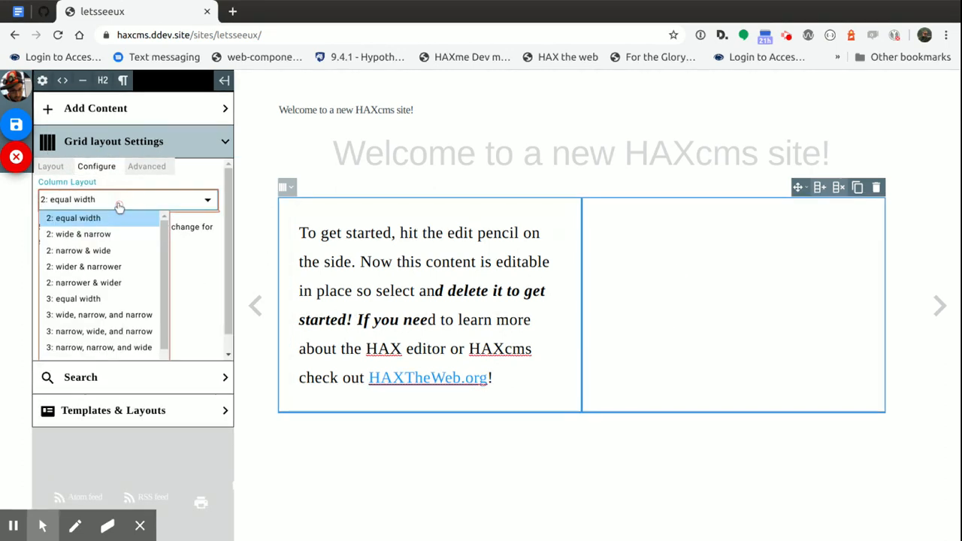
left_click(90, 299)
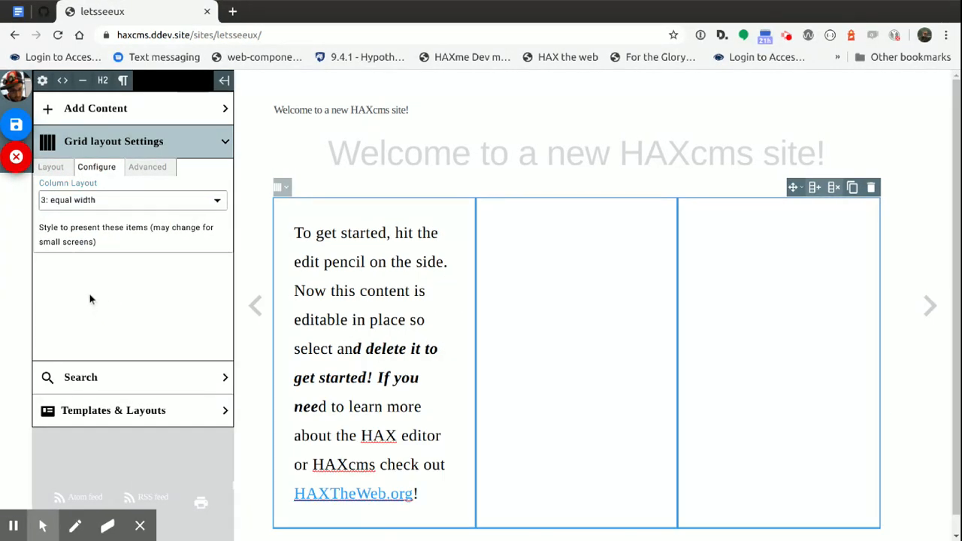
left_click(109, 201)
left_click(77, 251)
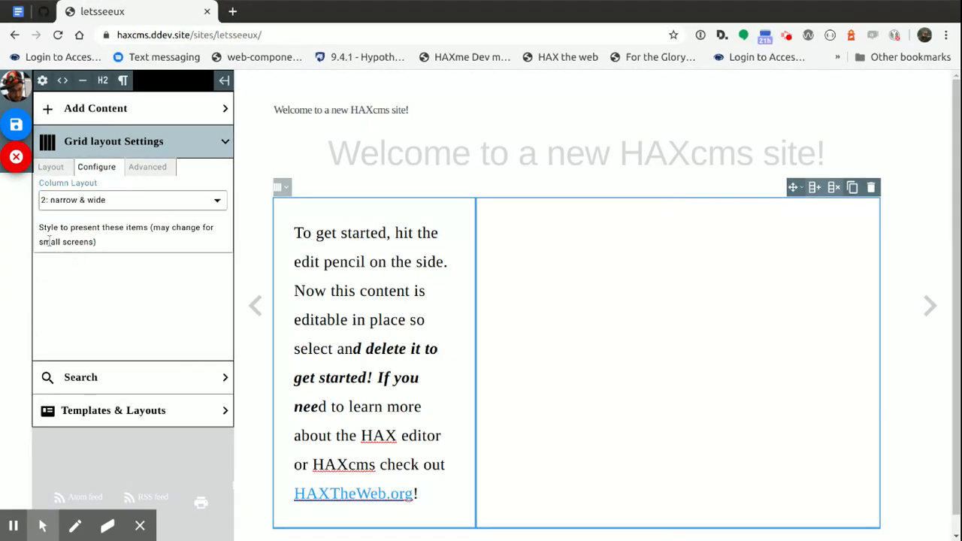
left_click(91, 208)
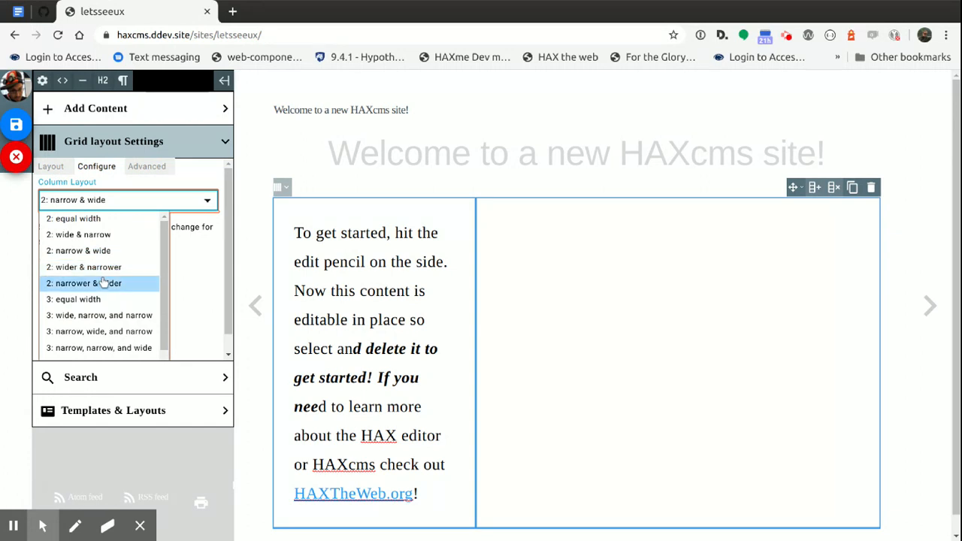
left_click(83, 218)
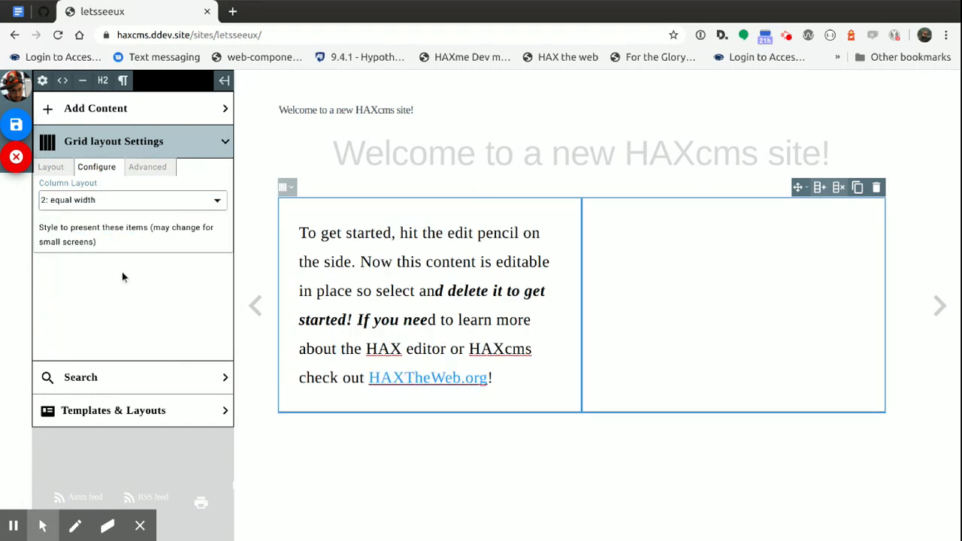
Add extra columns to the grid and remove columns until the welcome paragraph is a single full-width block
left_click(819, 188)
left_click(817, 188)
left_click(817, 189)
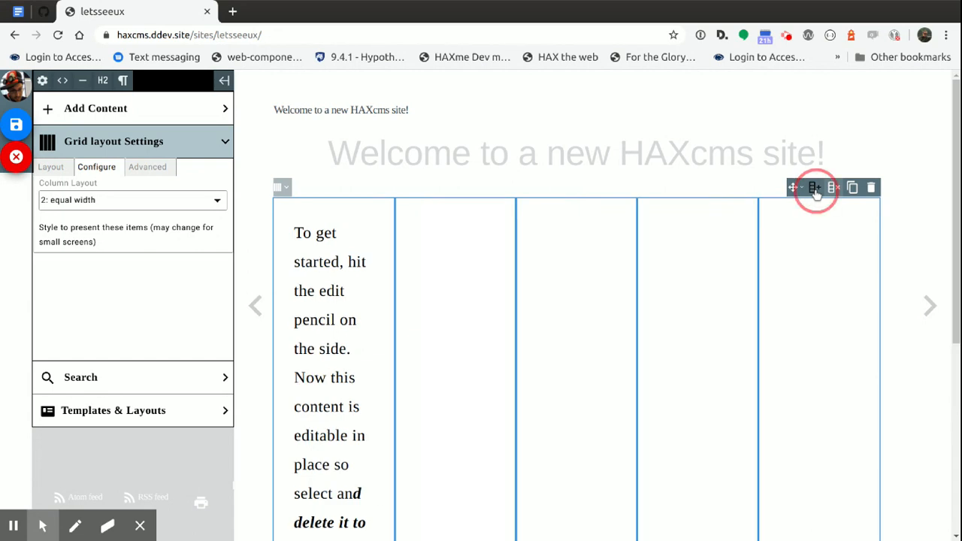
left_click(834, 187)
left_click(834, 188)
scroll(716, 301, "down", 3)
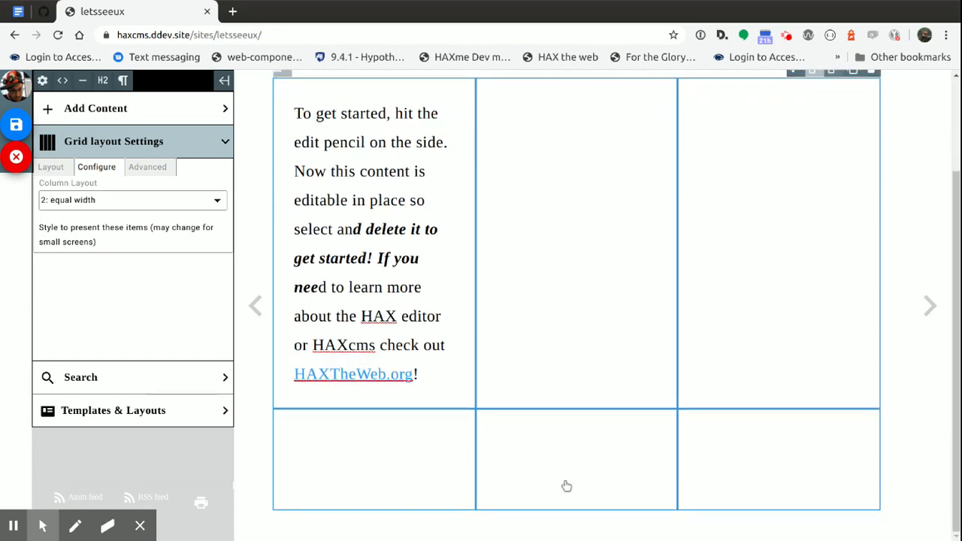
scroll(683, 380, "up", 3)
left_click(821, 189)
left_click(836, 188)
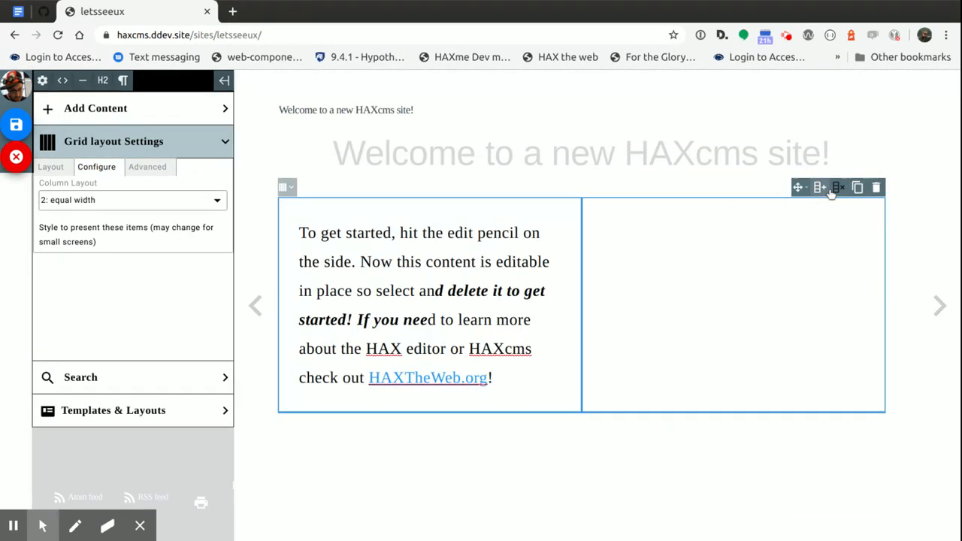
left_click(846, 189)
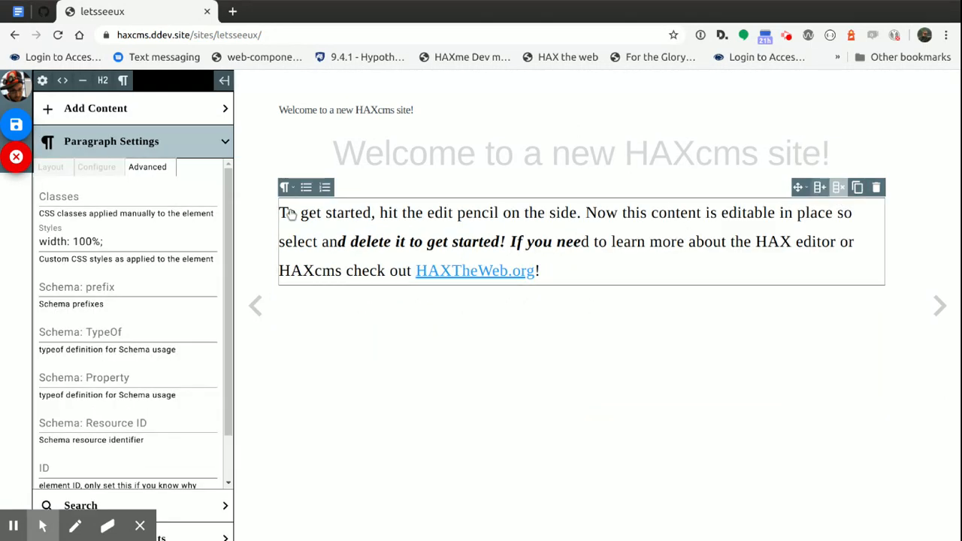
Convert the welcome paragraph to an H4 subheading
left_click(589, 225)
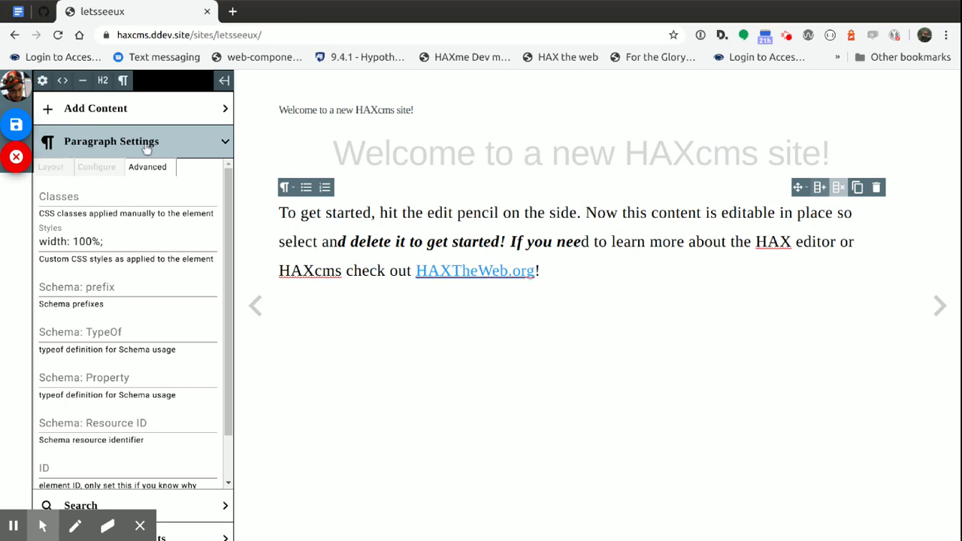
left_click(285, 188)
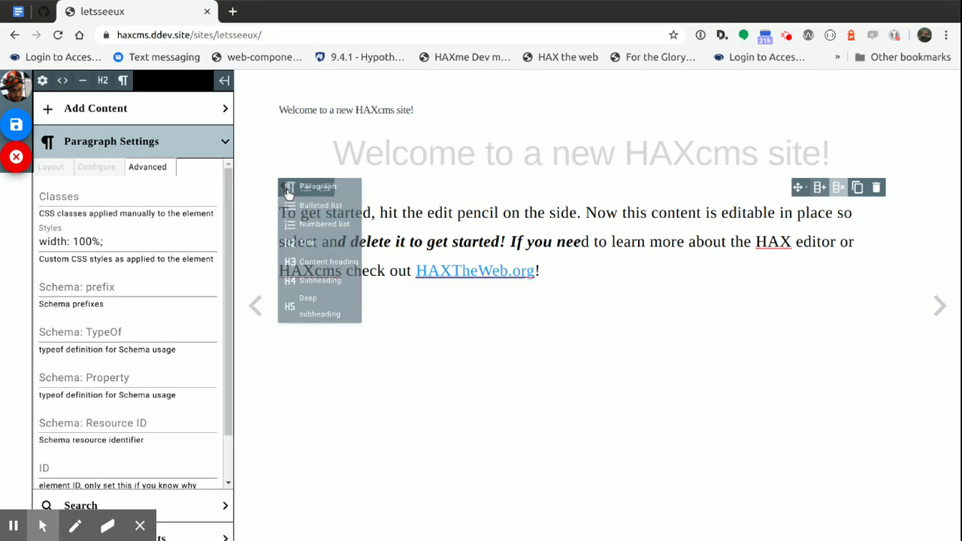
left_click(317, 282)
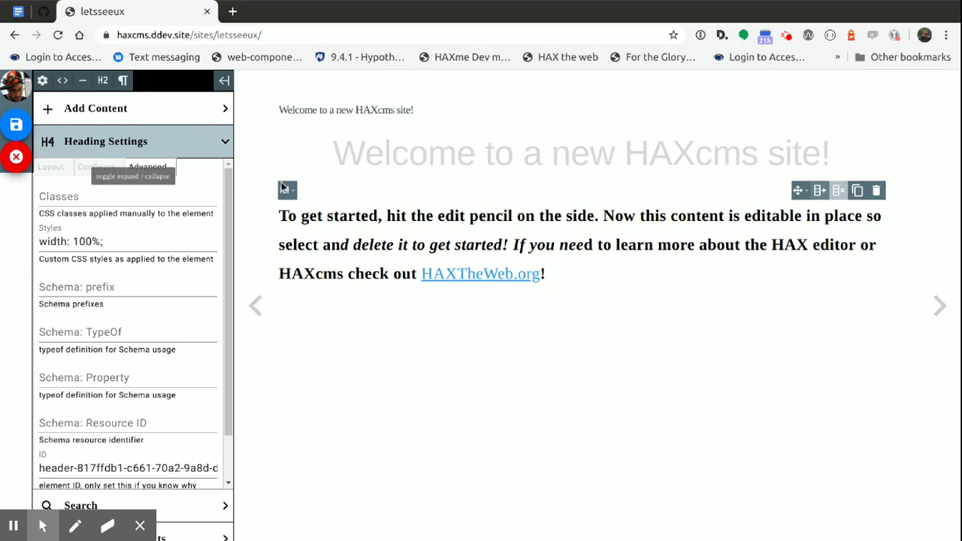
Split the subheading after "If" and add a paragraph below it reading "Transitions ons omtsifsijjsf"
left_click(527, 245)
key("Return")
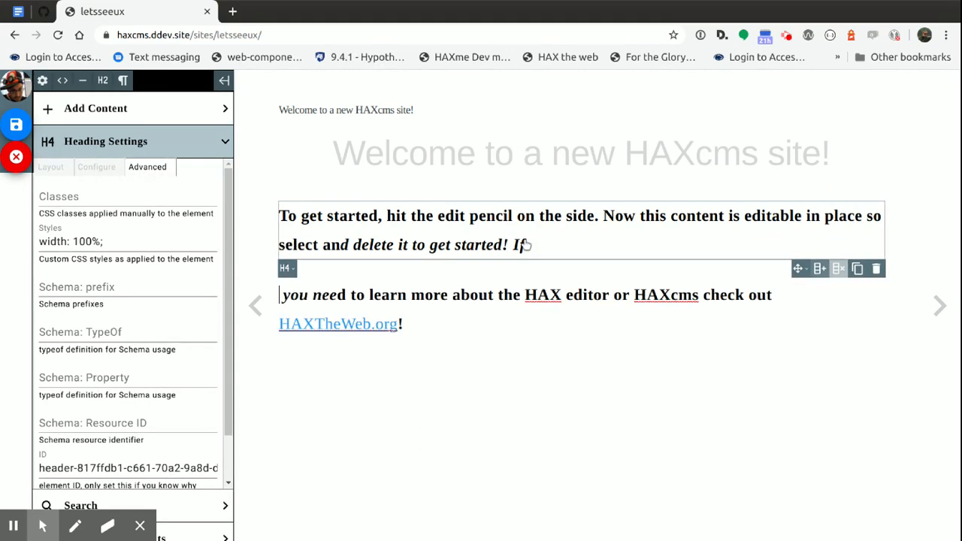
key("Return")
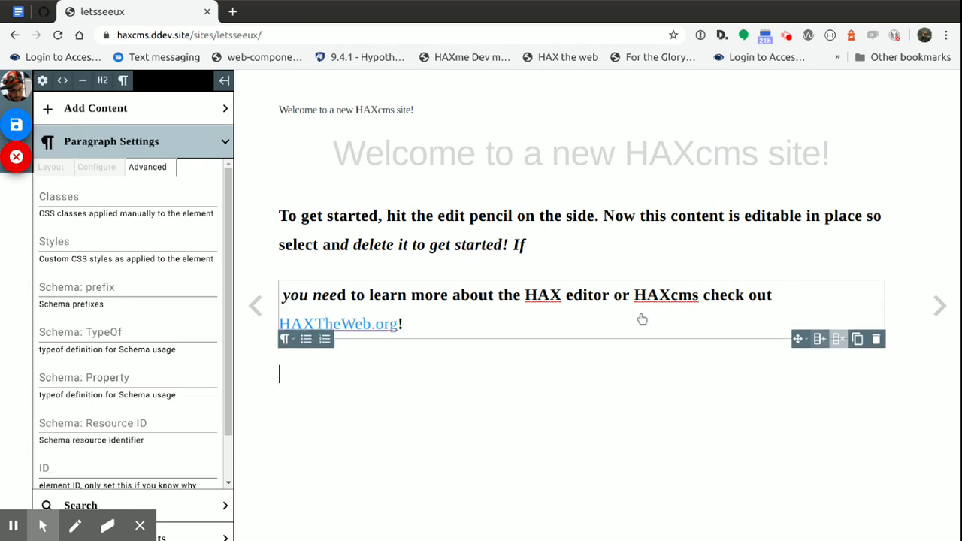
type("Transitions ons omtsifsijjsf")
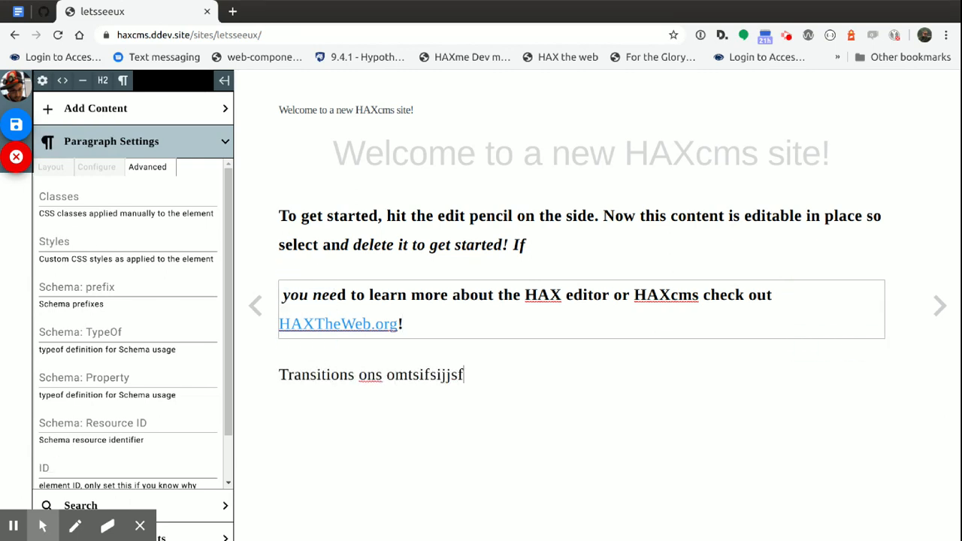
Copy the "Transitions ons omtsifsijjsf" text and paste it repeatedly to build a paragraph longer than the screen
triple_click(421, 373)
left_click(483, 375)
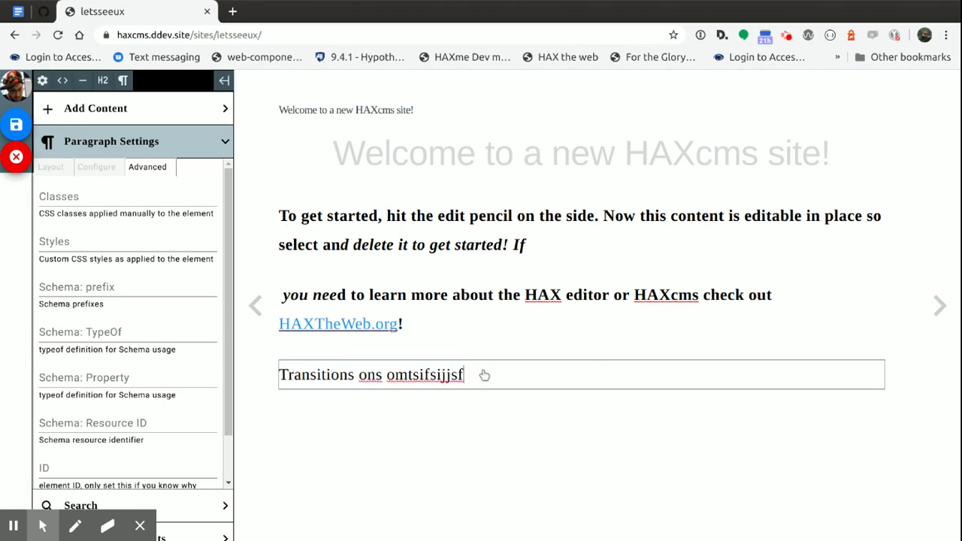
key("ctrl+v")
key("ctrl+v")
key("ctrl+v")
key("ctrl+v")
key("ctrl+v")
key("ctrl+v")
key("ctrl+v")
key("ctrl+v")
key("ctrl+v")
key("ctrl+v")
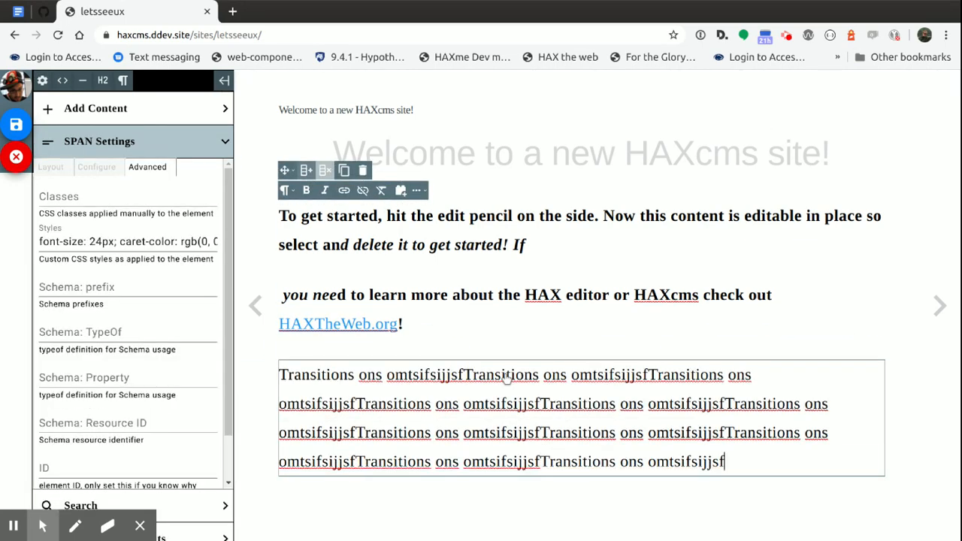
key("ctrl+v")
key("ctrl+v")
key("ctrl+v")
key("ctrl+v")
key("ctrl+v")
scroll(518, 373, "down", 1)
key("ctrl+v")
key("ctrl+v")
key("ctrl+v")
key("ctrl+v")
key("ctrl+v")
key("ctrl+v")
key("ctrl+v")
key("ctrl+v")
key("ctrl+v")
key("ctrl+v")
key("ctrl+v")
key("ctrl+v")
key("ctrl+v")
key("ctrl+v")
key("ctrl+v")
key("ctrl+v")
key("ctrl+v")
key("ctrl+v")
key("ctrl+v")
key("ctrl+v")
key("ctrl+v")
key("ctrl+v")
key("ctrl+v")
key("ctrl+v")
key("ctrl+v")
key("ctrl+v")
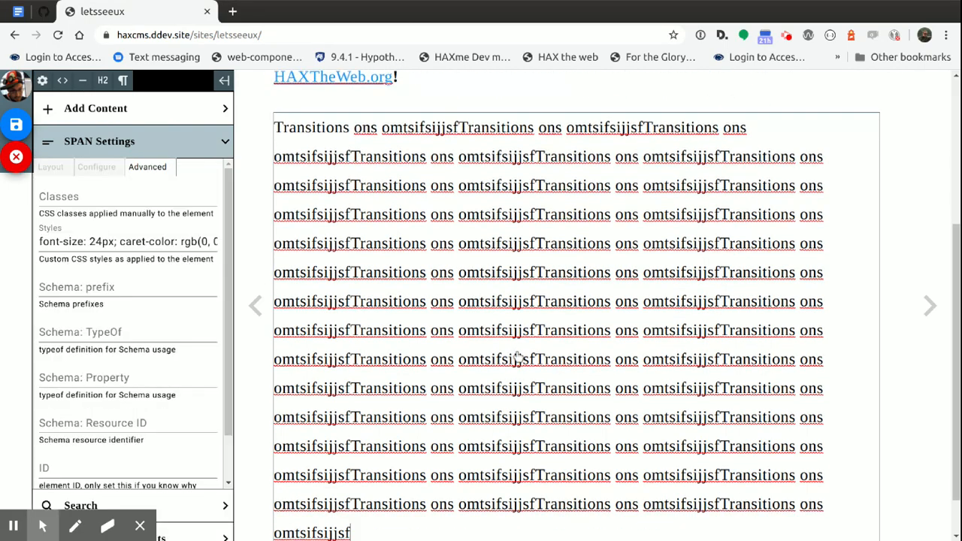
key("ctrl+v")
key("ctrl+v")
key("ctrl+v")
key("ctrl+v")
key("ctrl+v")
key("ctrl+v")
key("ctrl+v")
key("ctrl+v")
key("ctrl+v")
Select the long paragraph and examine how its floating editing toolbars behave while moving through the page
scroll(517, 355, "up", 1)
left_click(513, 356)
scroll(509, 343, "up", 1)
scroll(509, 343, "down", 4)
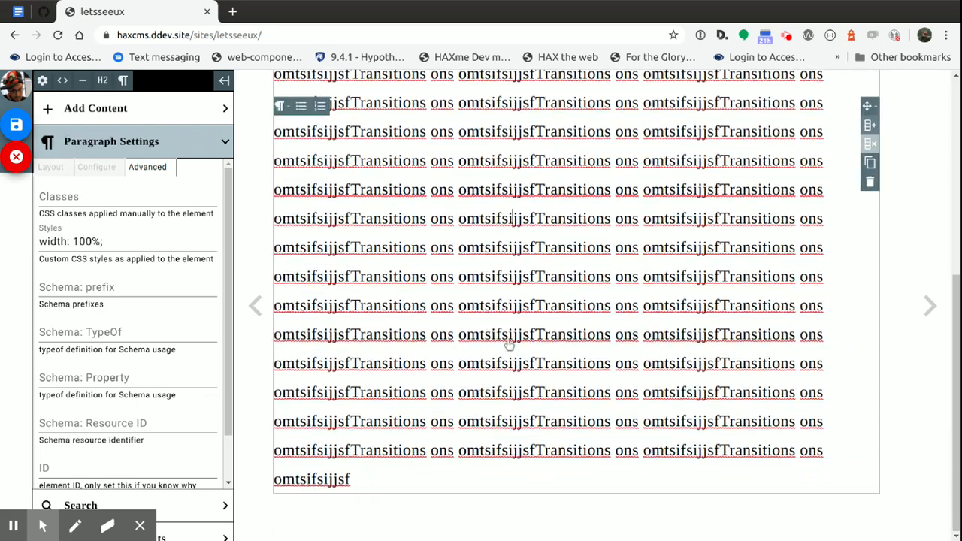
scroll(509, 346, "up", 2)
scroll(509, 347, "down", 2)
scroll(508, 347, "up", 2)
scroll(508, 350, "down", 2)
scroll(481, 316, "up", 1)
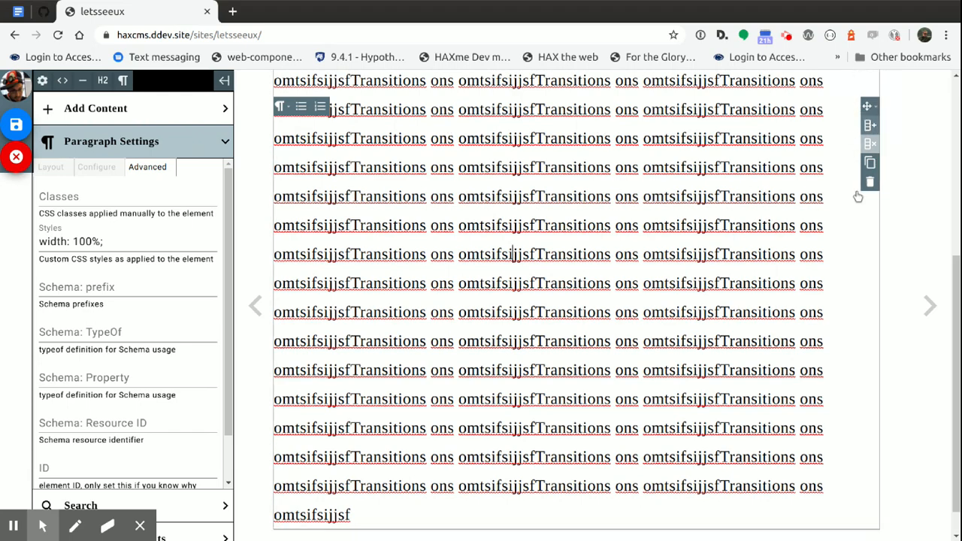
Add a column to the long paragraph so it sits in a two-column grid
left_click(869, 125)
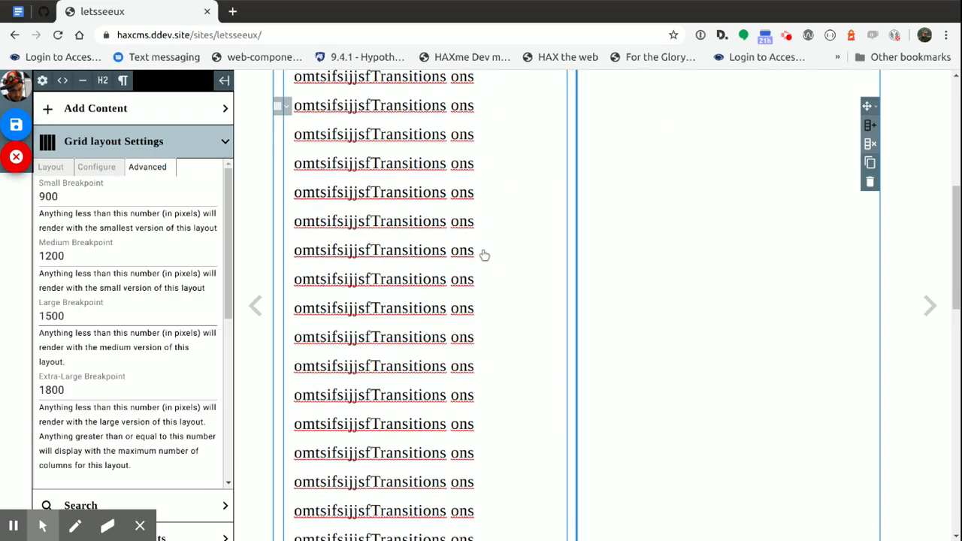
scroll(493, 262, "up", 4)
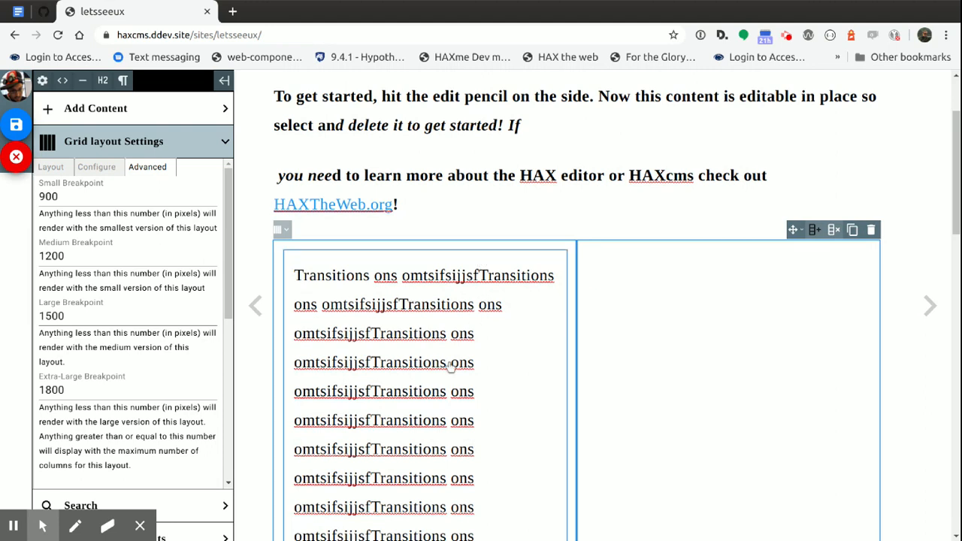
Add a third column to the grid that holds the long paragraph
left_click(445, 360)
scroll(426, 372, "down", 1)
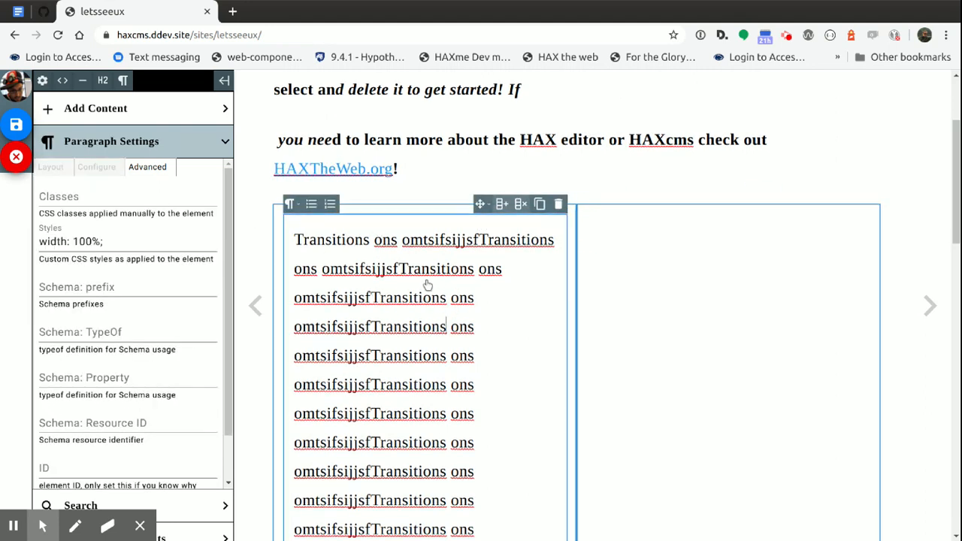
left_click(504, 208)
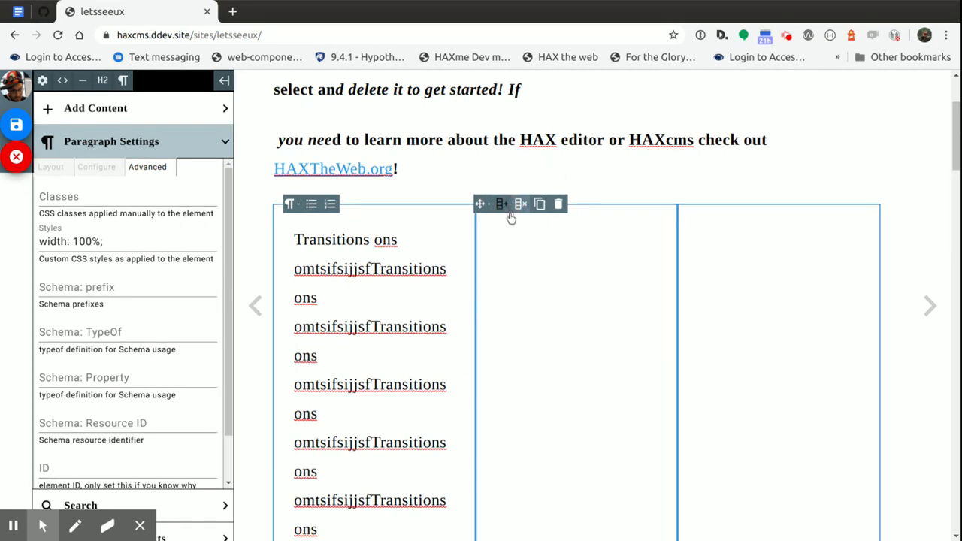
Select and deselect words in the grid's long paragraph to examine how its floating toolbars rearrange in the narrow column
left_click(364, 277)
double_click(340, 270)
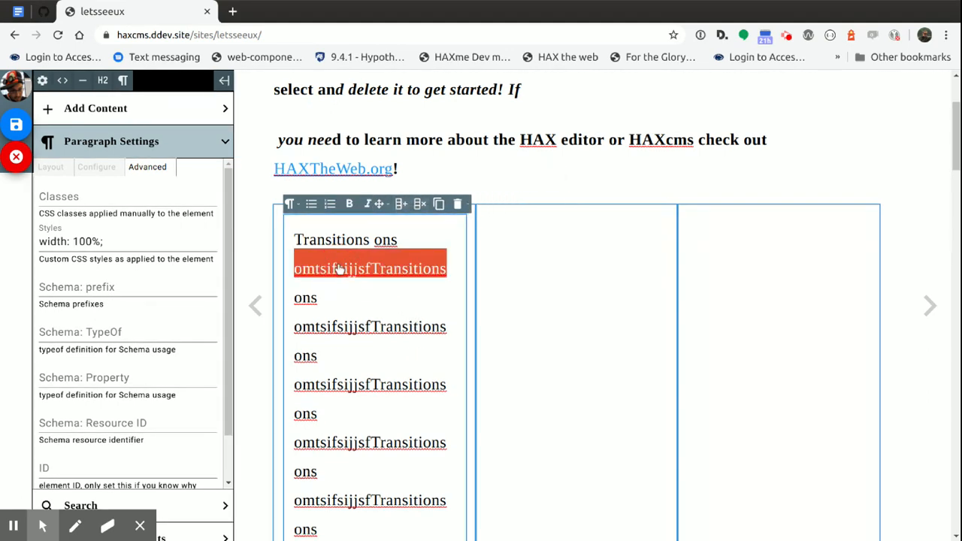
left_click(354, 272)
scroll(423, 282, "down", 6)
scroll(414, 284, "up", 6)
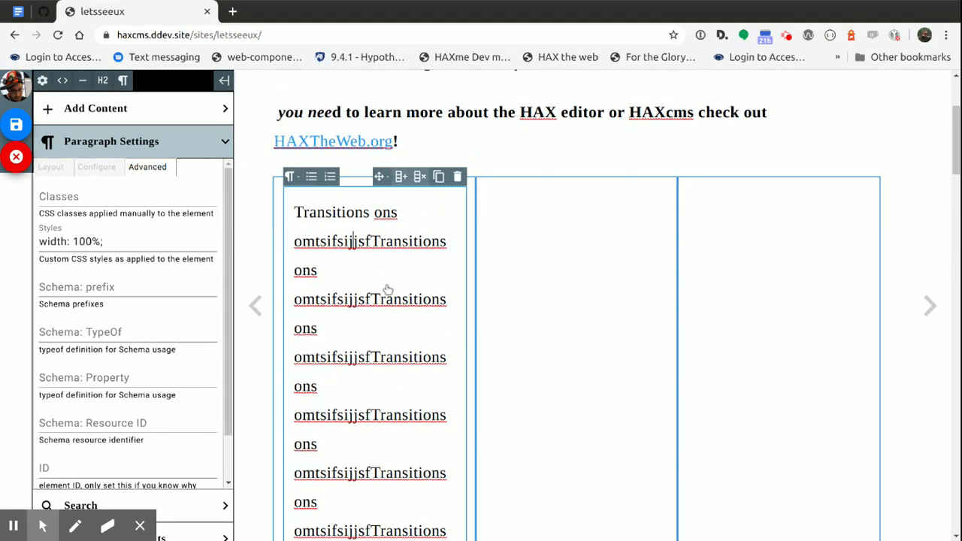
left_click(367, 272)
double_click(368, 275)
scroll(369, 275, "down", 1)
scroll(358, 273, "up", 1)
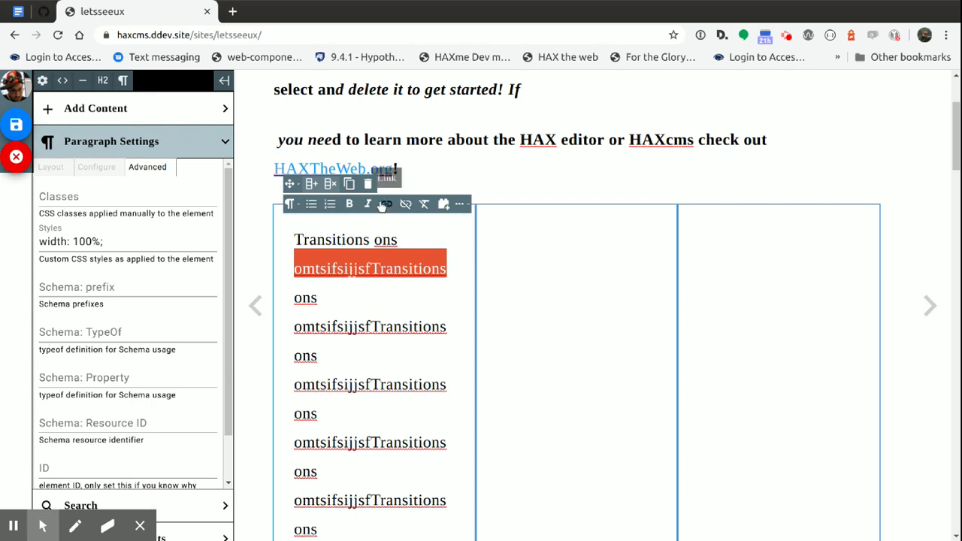
left_click(353, 269)
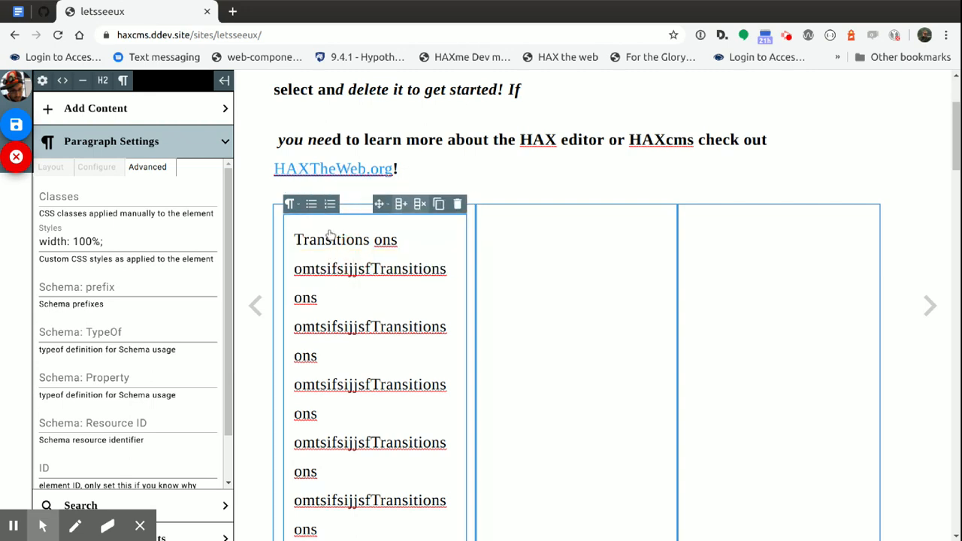
double_click(345, 265)
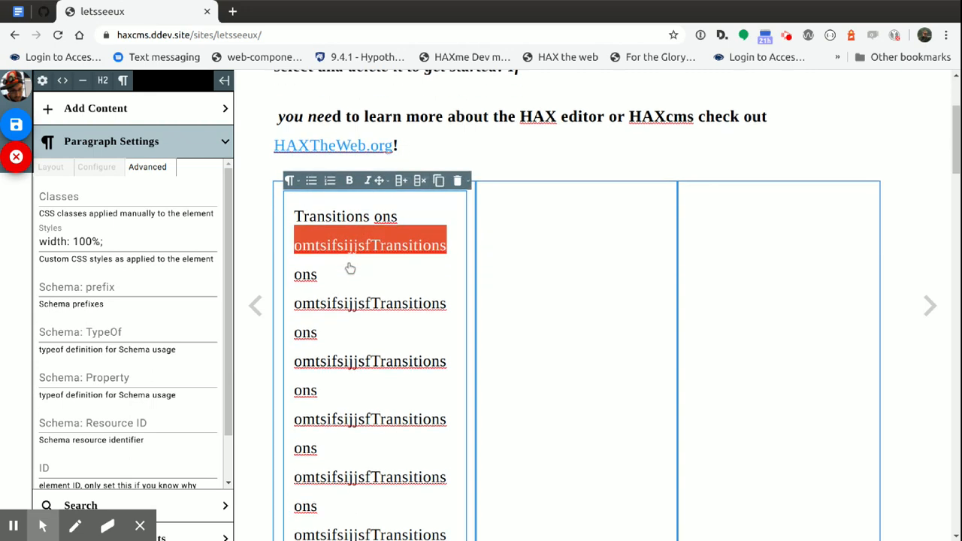
Move the long paragraph from the first column into the middle column of the grid
left_click_drag(291, 184, 554, 249)
left_click(594, 293)
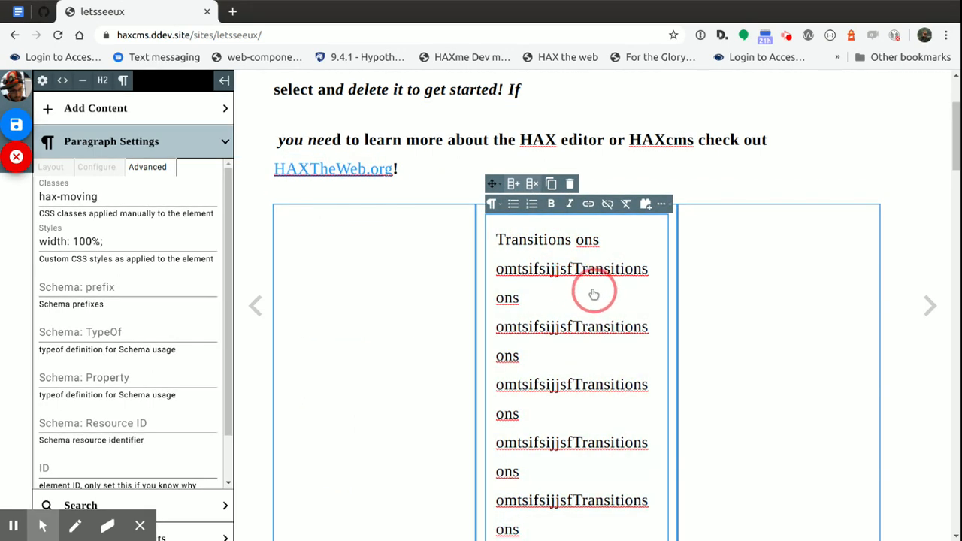
Move the "you need to learn more" heading into the third column, and from there above the paragraph in the middle column
left_click(367, 144)
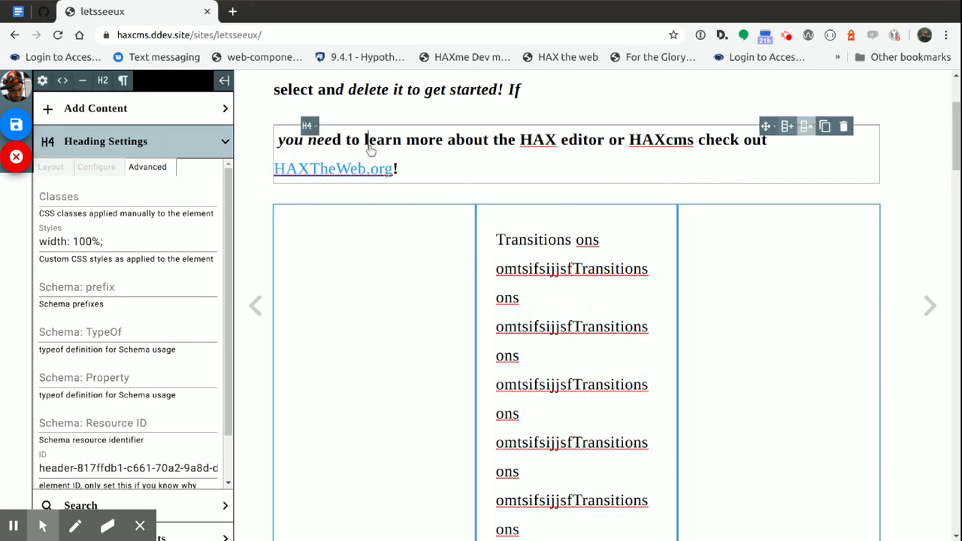
left_click_drag(793, 116, 763, 338)
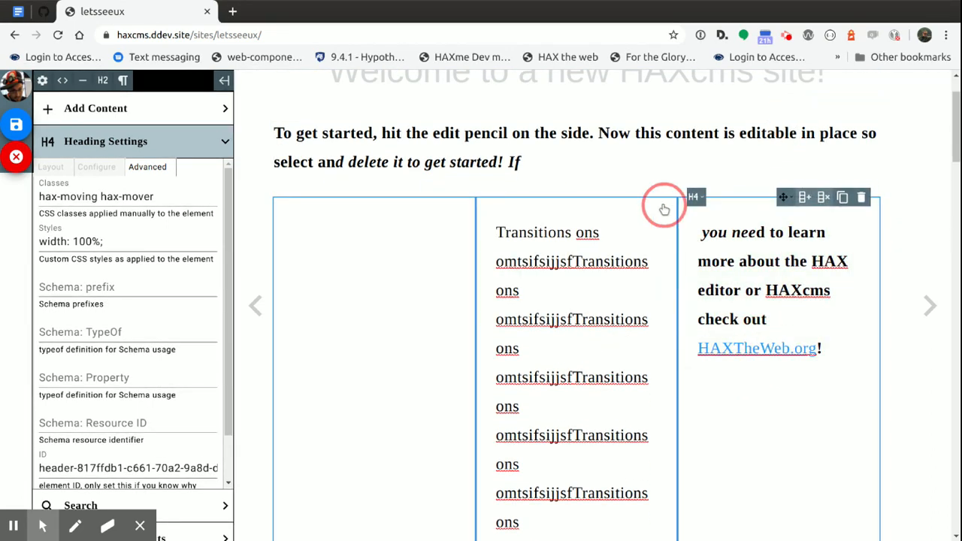
left_click_drag(786, 194, 576, 208)
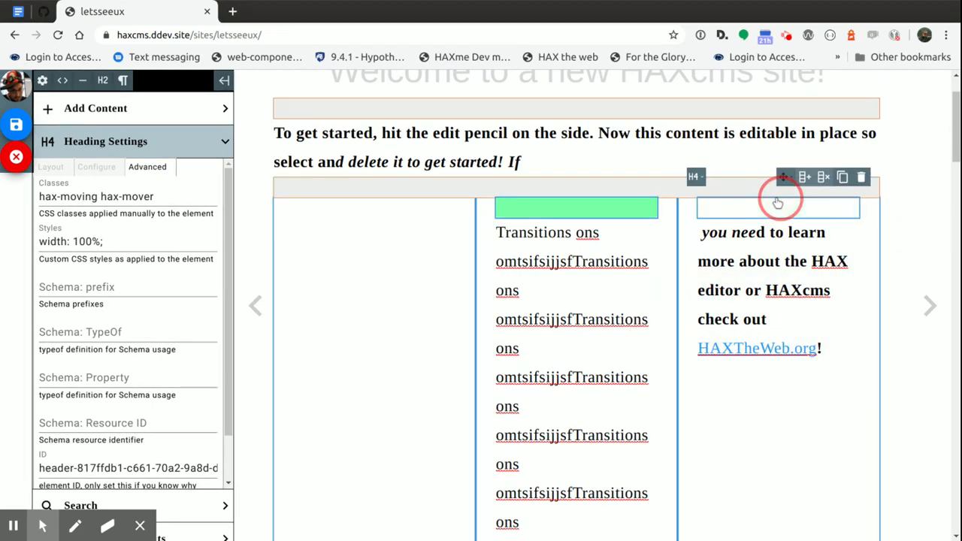
left_click_drag(778, 203, 579, 225)
Split the long paragraph after "Transitions ons omtsifs" and move that first piece into the grid's first column
left_click(580, 410)
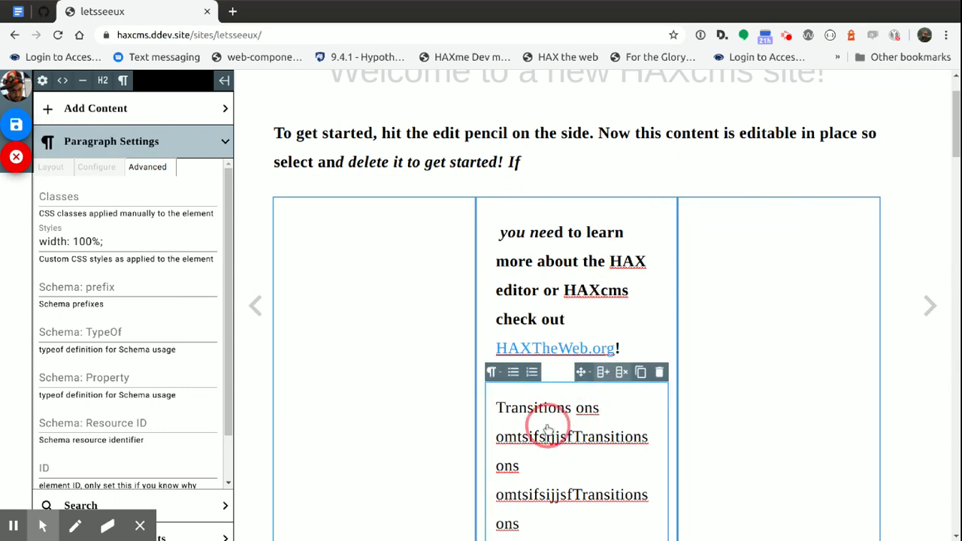
key("Return")
left_click_drag(581, 372, 347, 439)
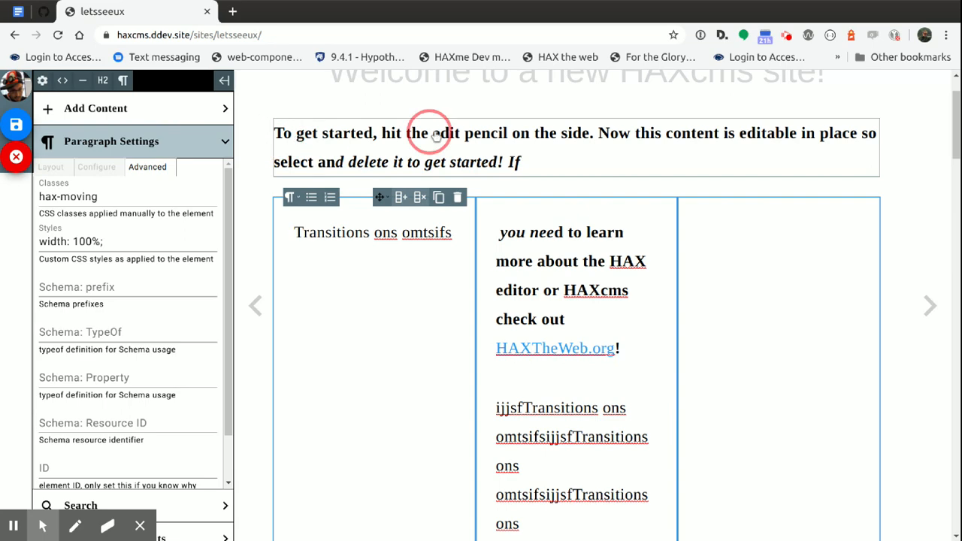
Duplicate the "To get started" heading and delete the duplicate
left_click(541, 143)
left_click(852, 107)
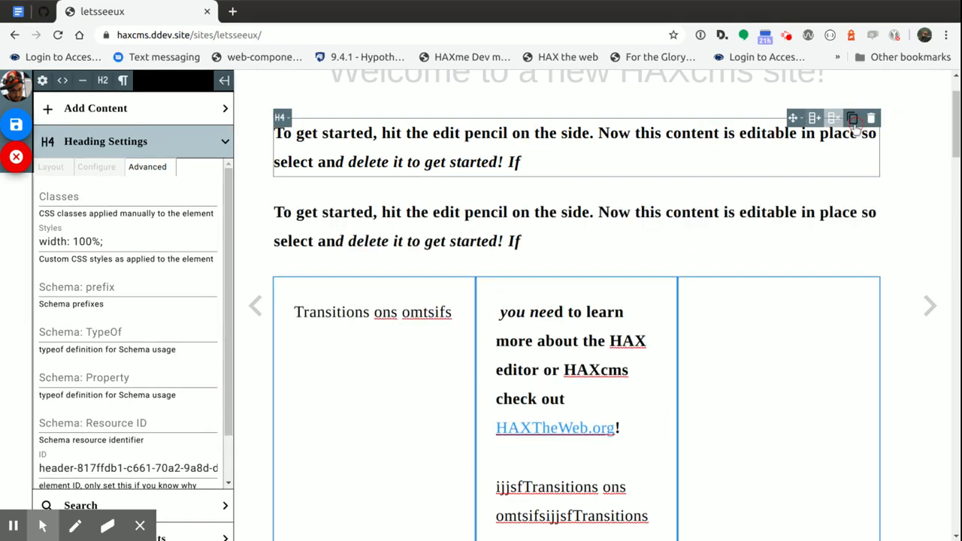
left_click(874, 188)
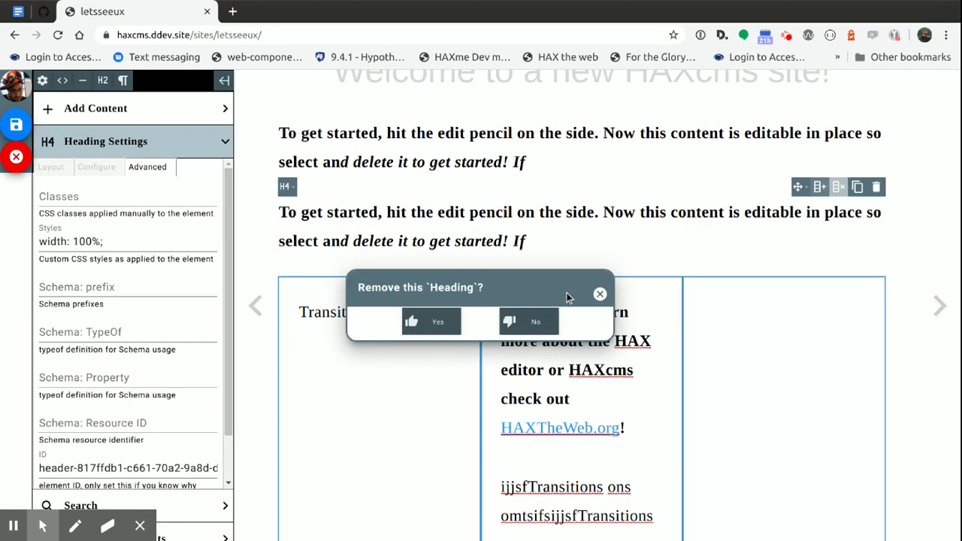
left_click(431, 322)
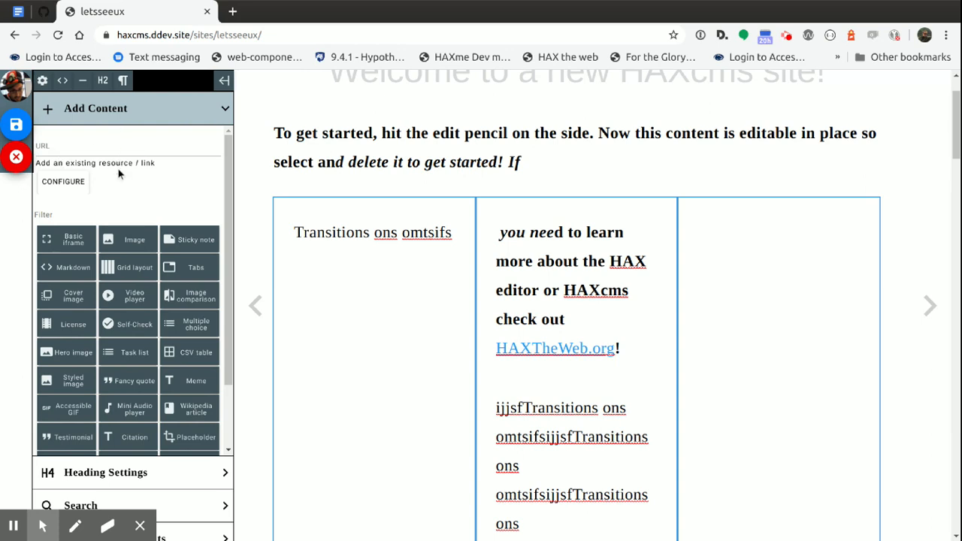
Insert a License element into the grid's empty third column
left_click(67, 325)
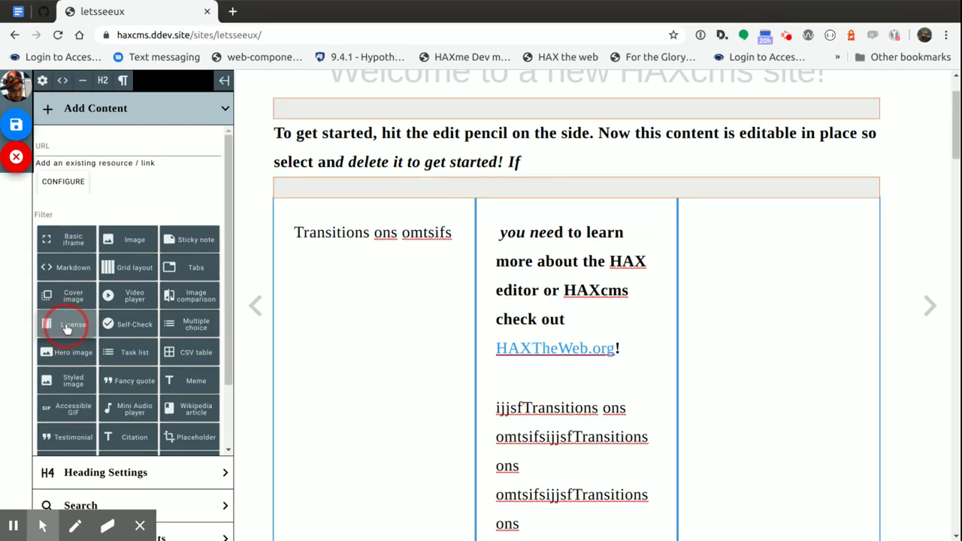
left_click_drag(66, 329, 719, 258)
left_click(22, 263)
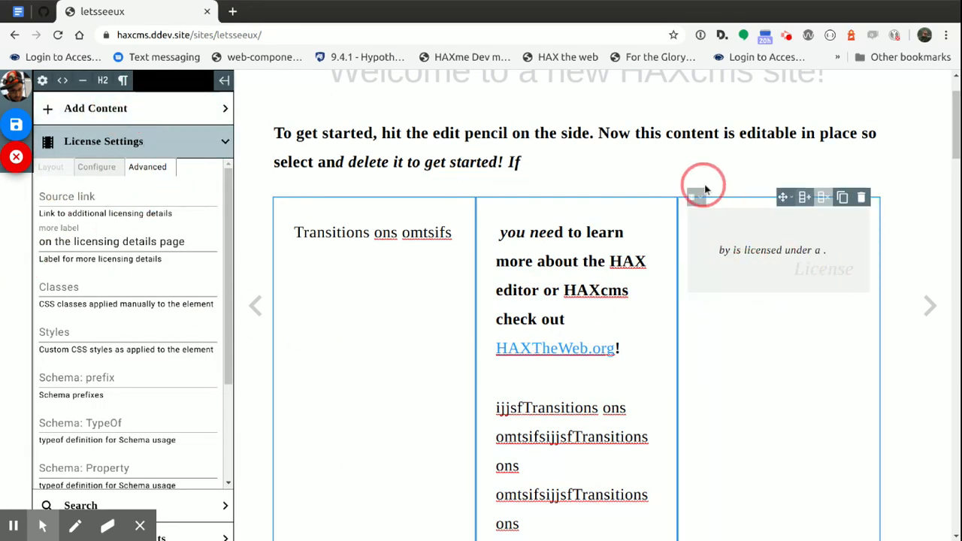
Configure the license element with the title "In place updates", the license Attribution non-commercial and the creator's name
left_click(101, 169)
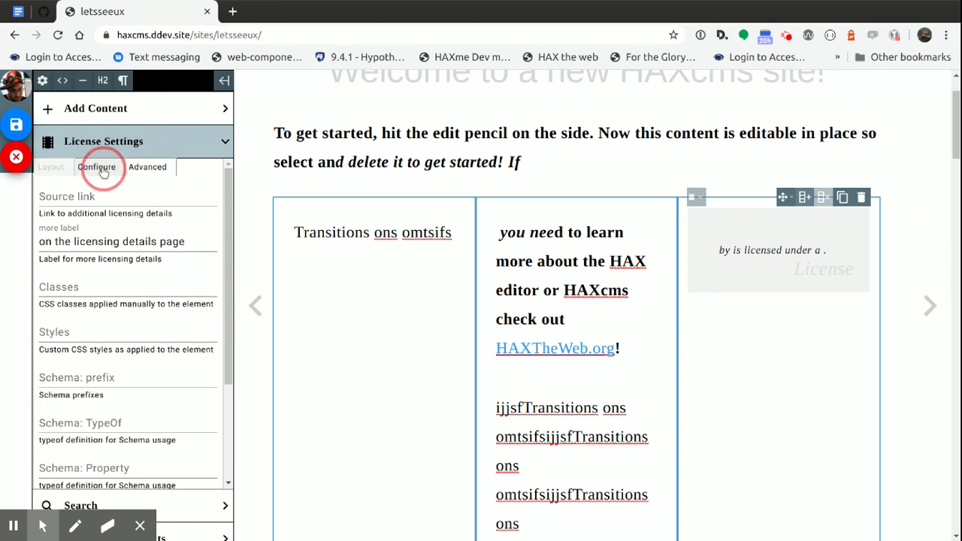
left_click(106, 202)
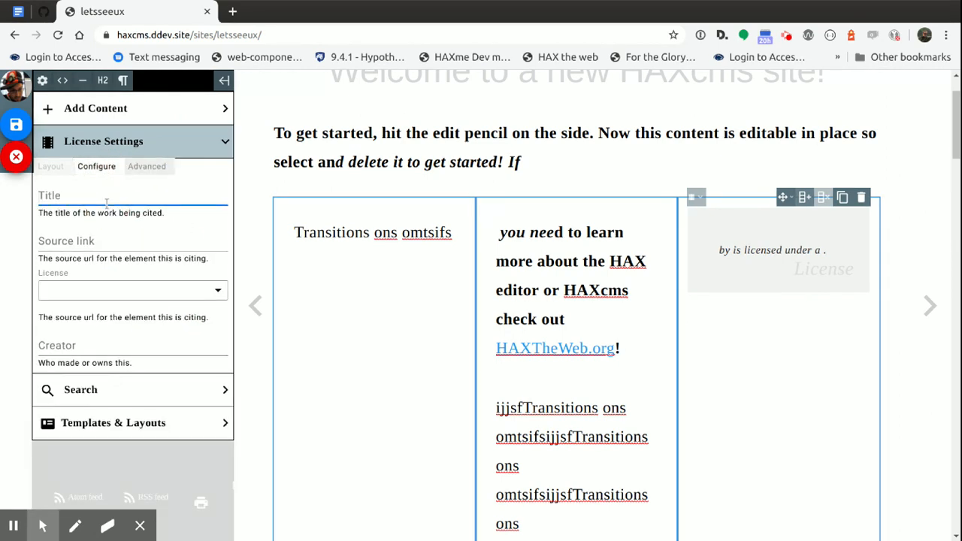
type("In place updates")
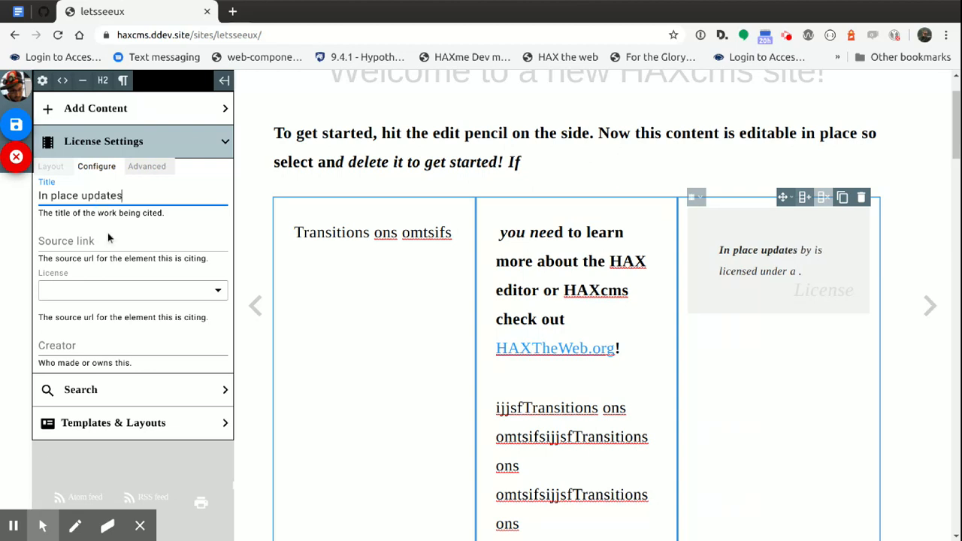
left_click(112, 290)
left_click(91, 354)
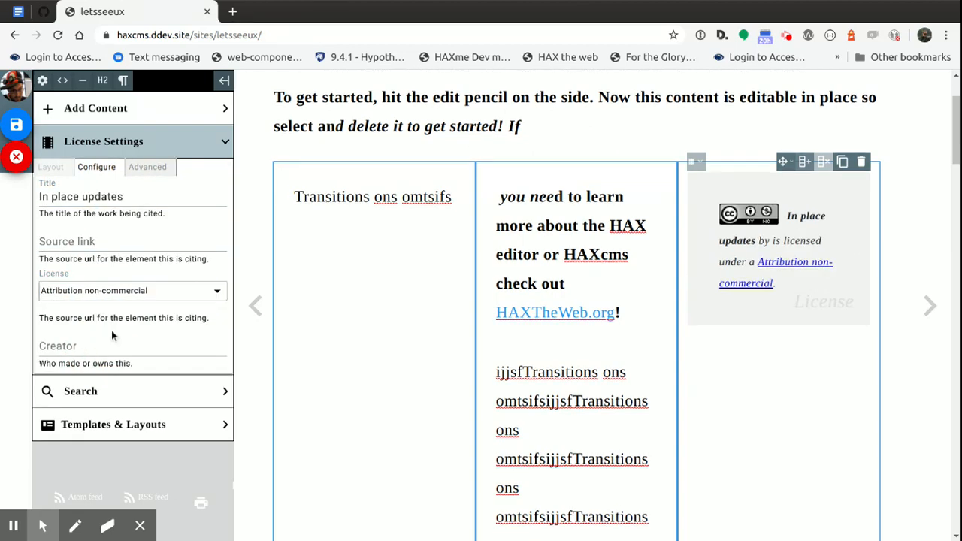
left_click(91, 350)
type("Bryan")
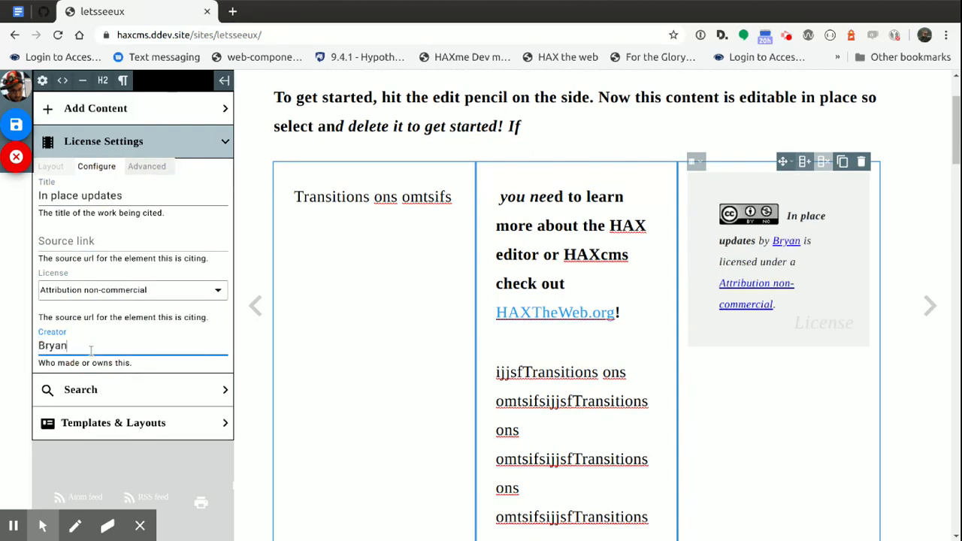
scroll(92, 346, "down", 1)
scroll(260, 139, "up", 2)
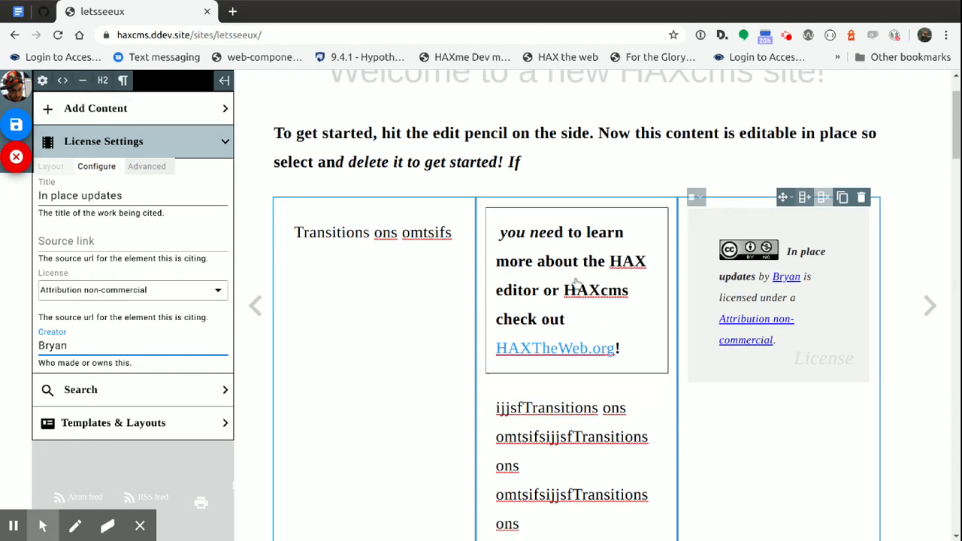
Duplicate the license element and set the lower copy's license to Attribution
left_click(843, 197)
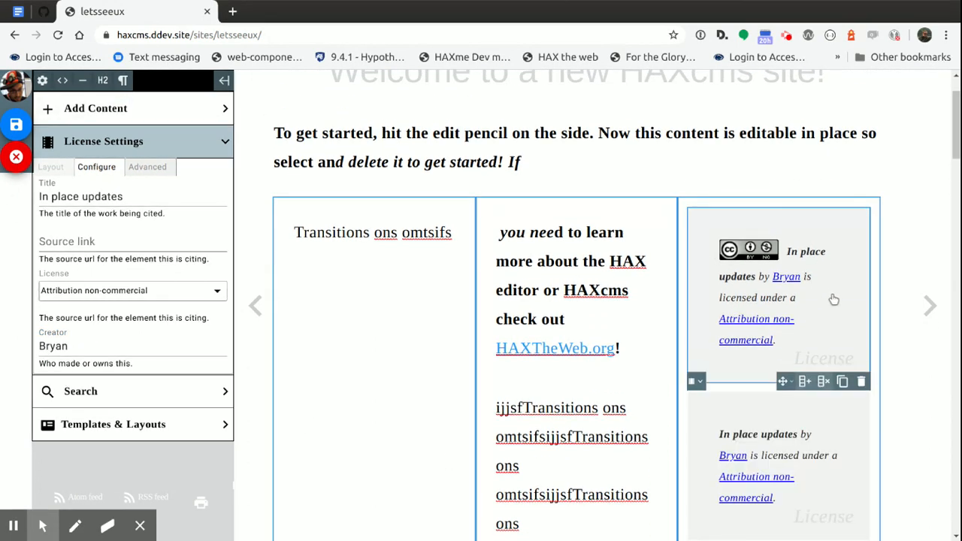
left_click(118, 291)
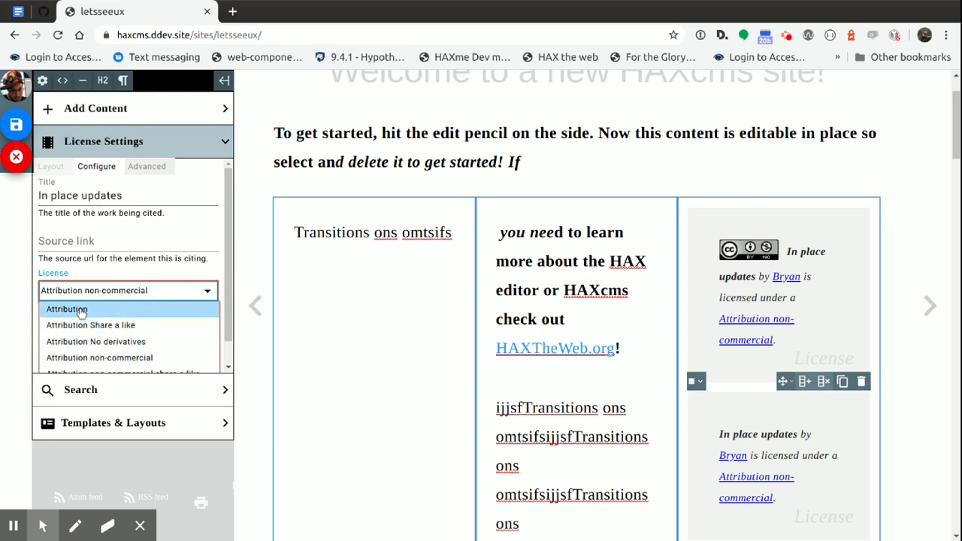
left_click(79, 318)
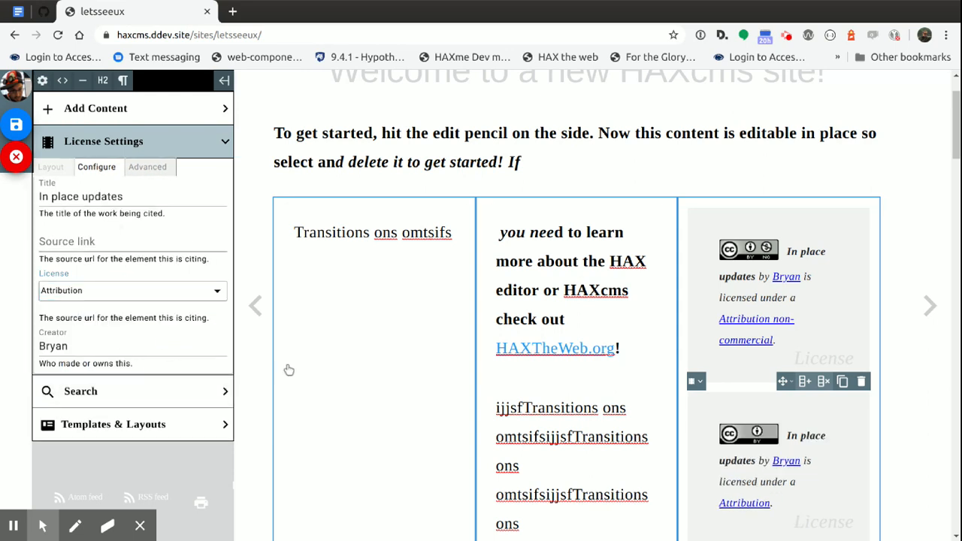
Delete the duplicated license element and collapse the list of content elements
left_click(861, 382)
left_click(440, 322)
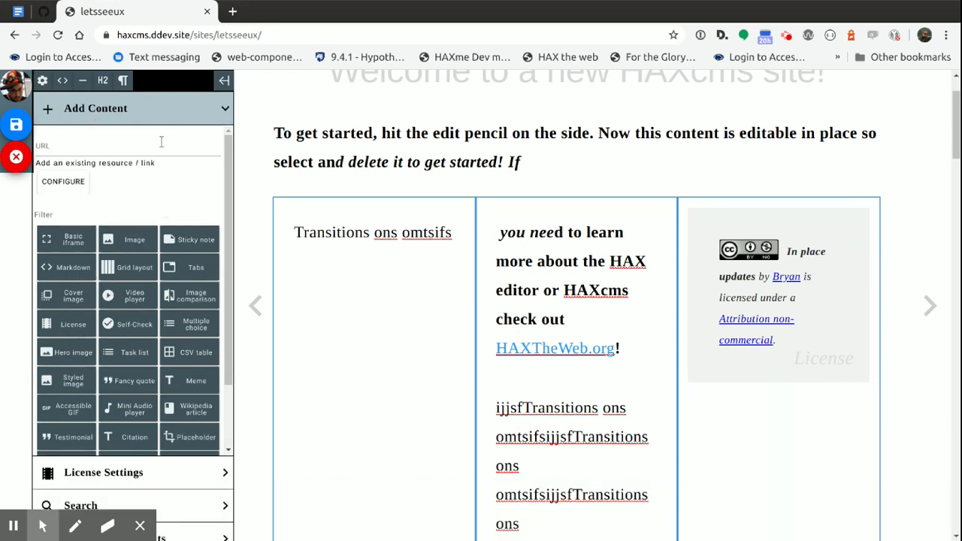
left_click(158, 113)
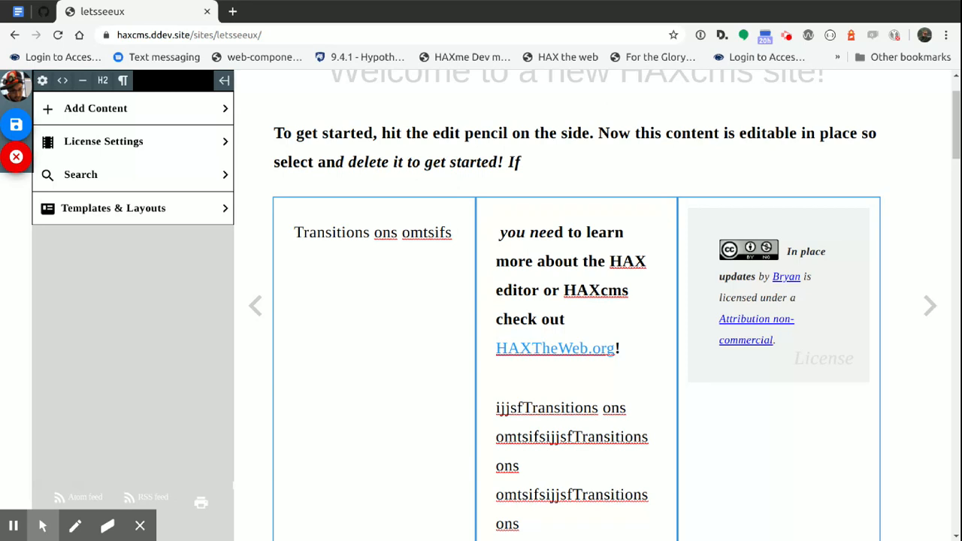
Scale the logo image above the text down to about a third of the content width
left_click_drag(706, 200, 425, 110)
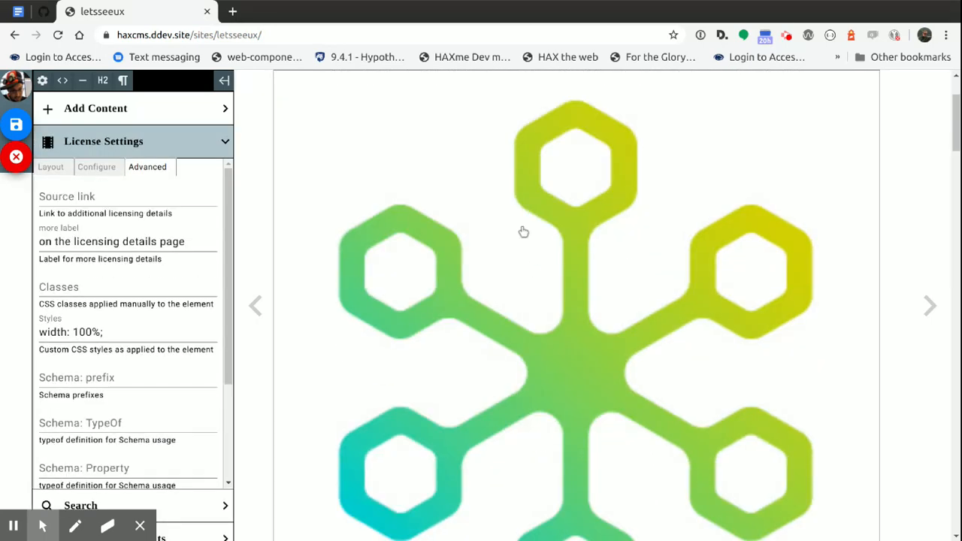
scroll(451, 292, "up", 3)
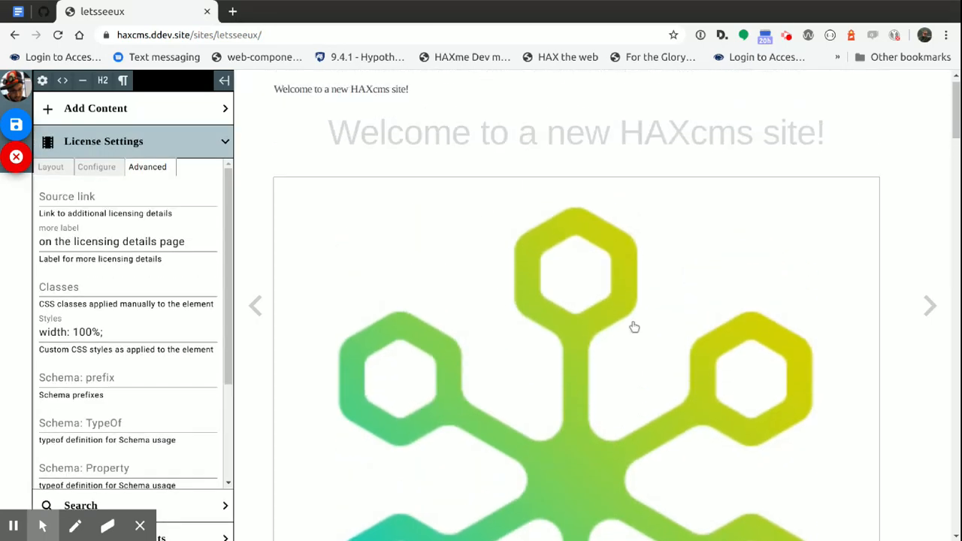
left_click(489, 311)
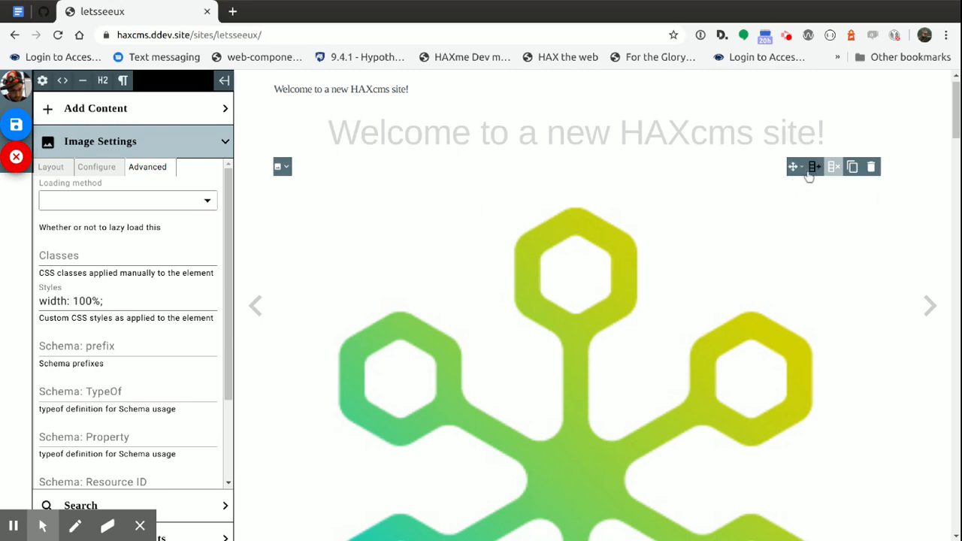
left_click(56, 173)
left_click_drag(121, 246, 77, 245)
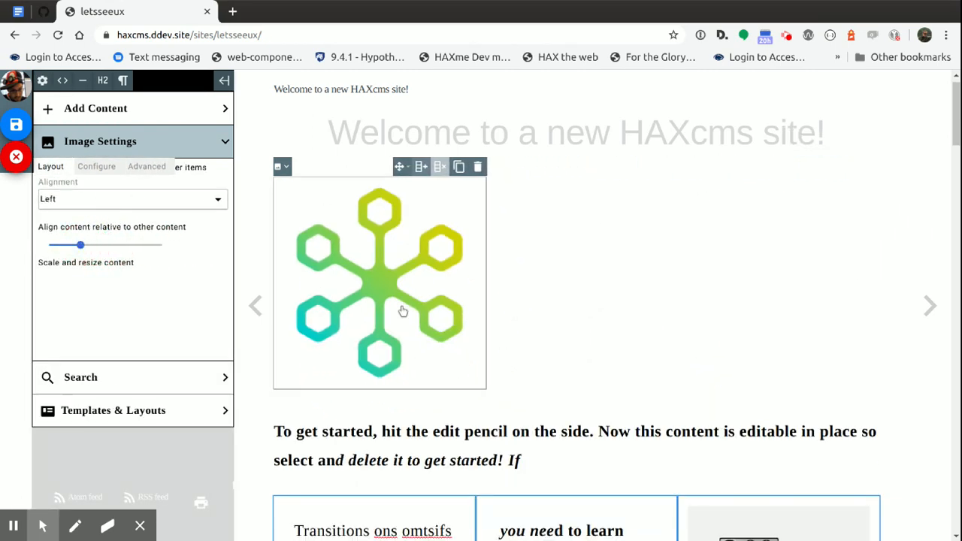
scroll(398, 301, "down", 2)
scroll(387, 296, "up", 1)
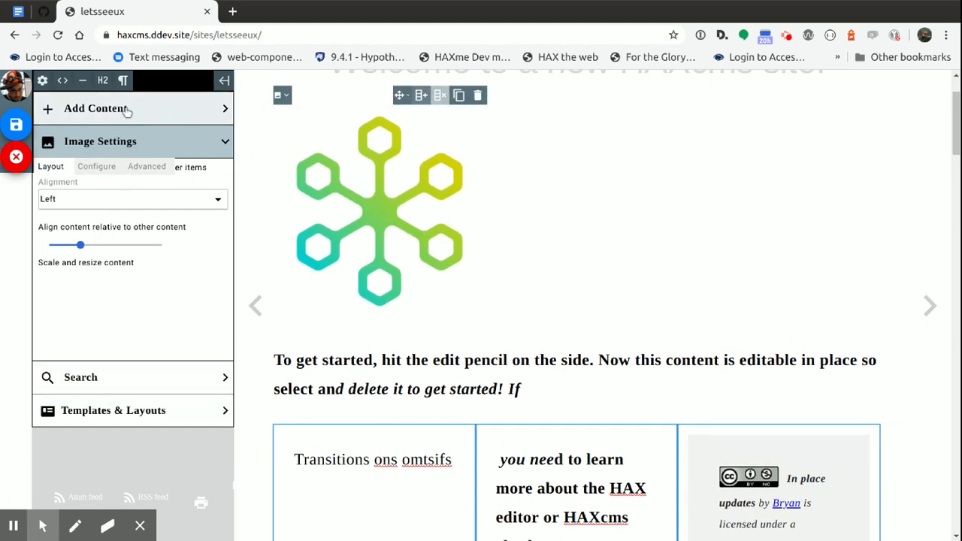
left_click(177, 111)
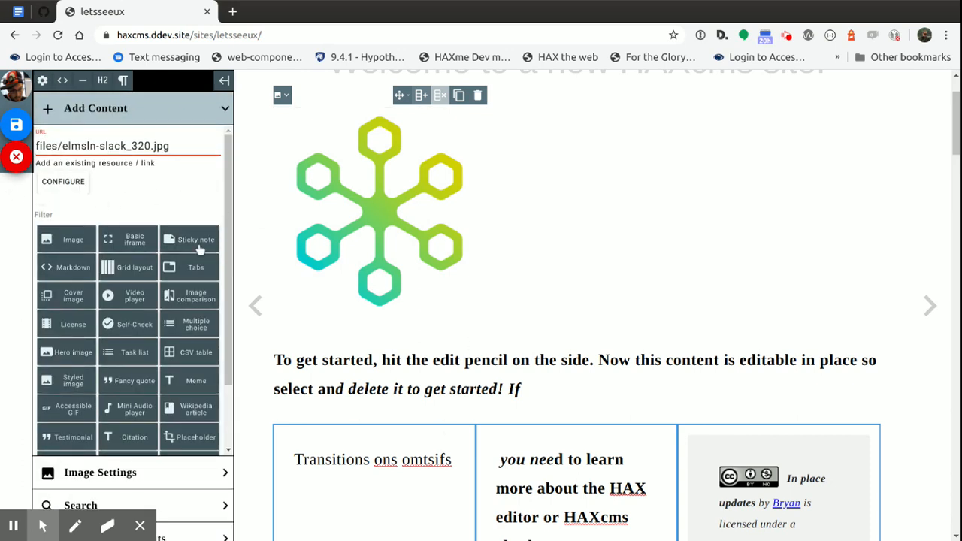
left_click(152, 112)
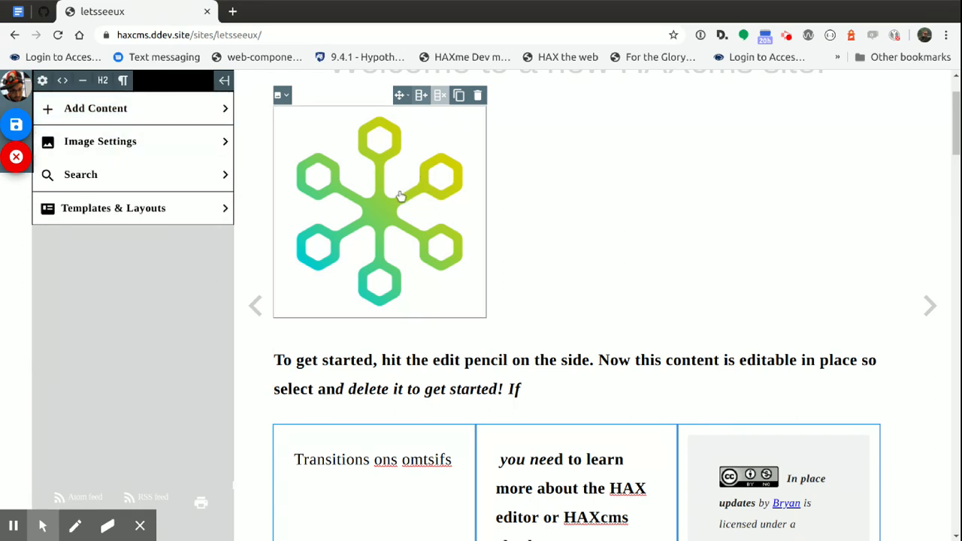
scroll(384, 219, "up", 1)
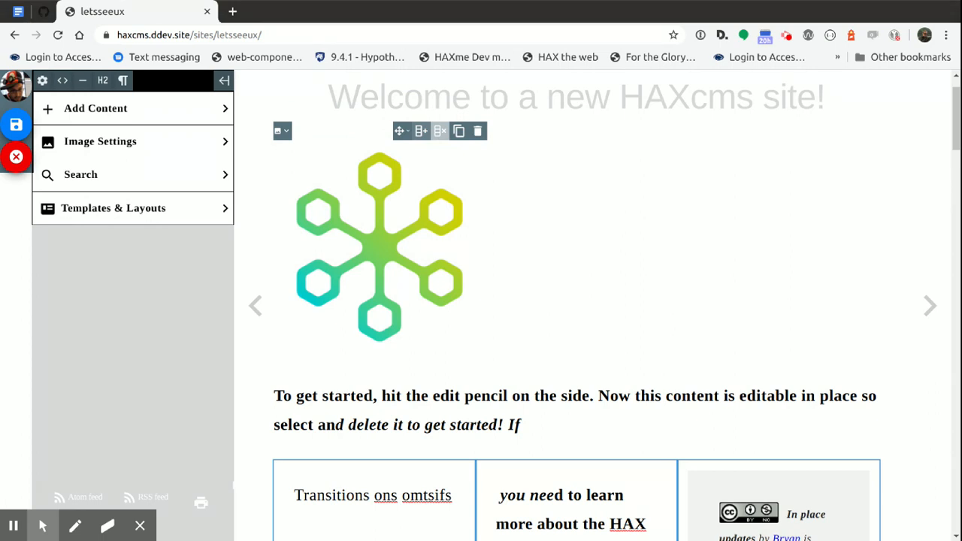
Drop the ELMS Projects image above the introductory heading and the beach photo below it, and put the photo in a two-column grid
left_click_drag(644, 421, 618, 380)
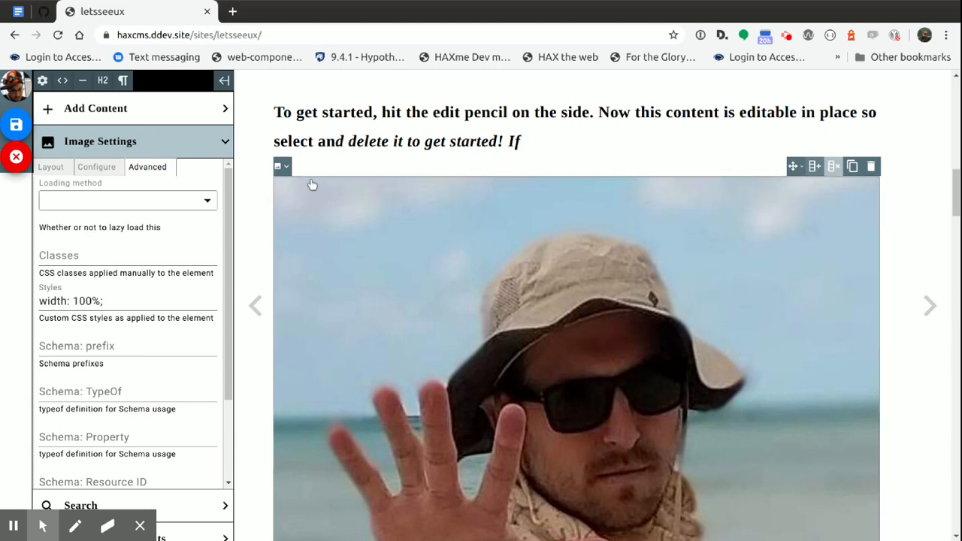
left_click(815, 166)
Scale the ELMS Projects image down to about half the content width so it fits beside the logo
scroll(572, 323, "down", 5)
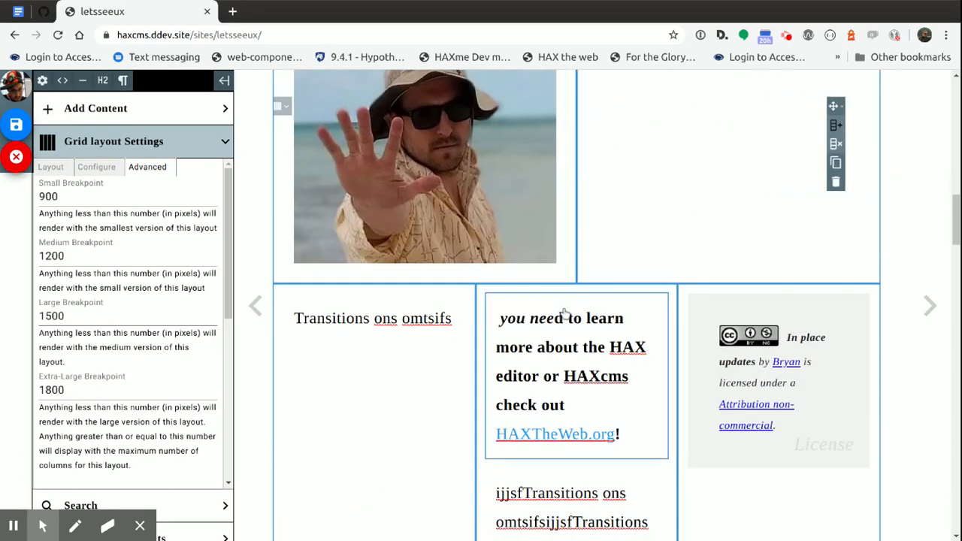
scroll(574, 336, "down", 5)
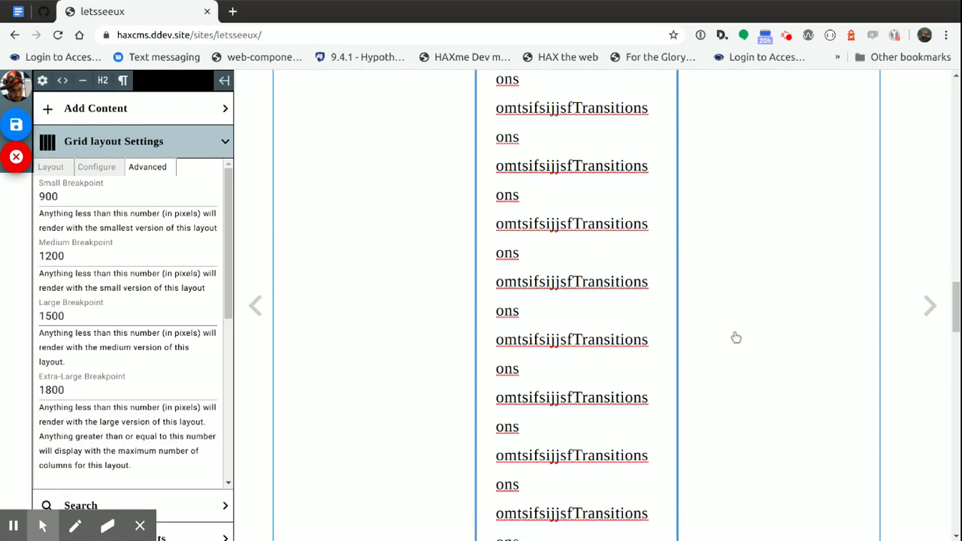
scroll(713, 330, "down", 10)
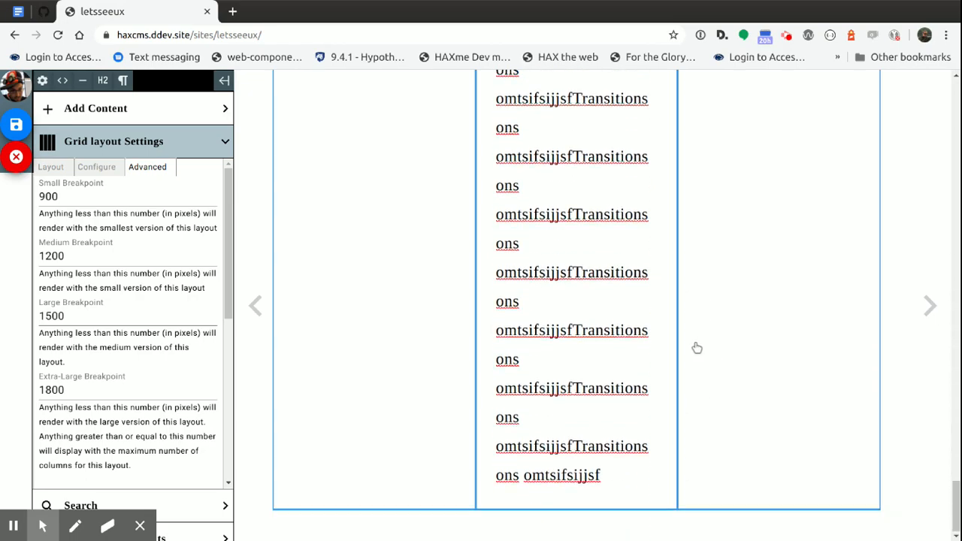
scroll(694, 353, "up", 20)
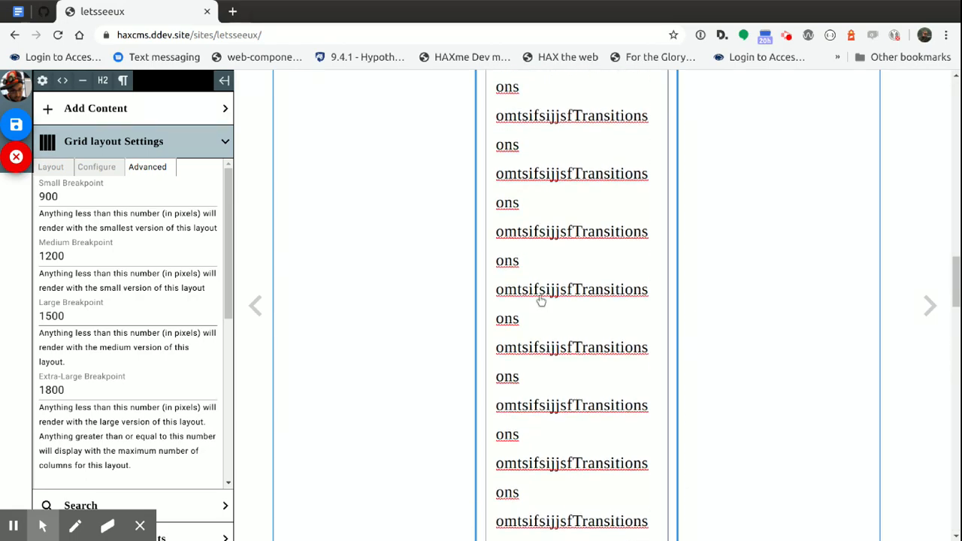
scroll(492, 312, "up", 10)
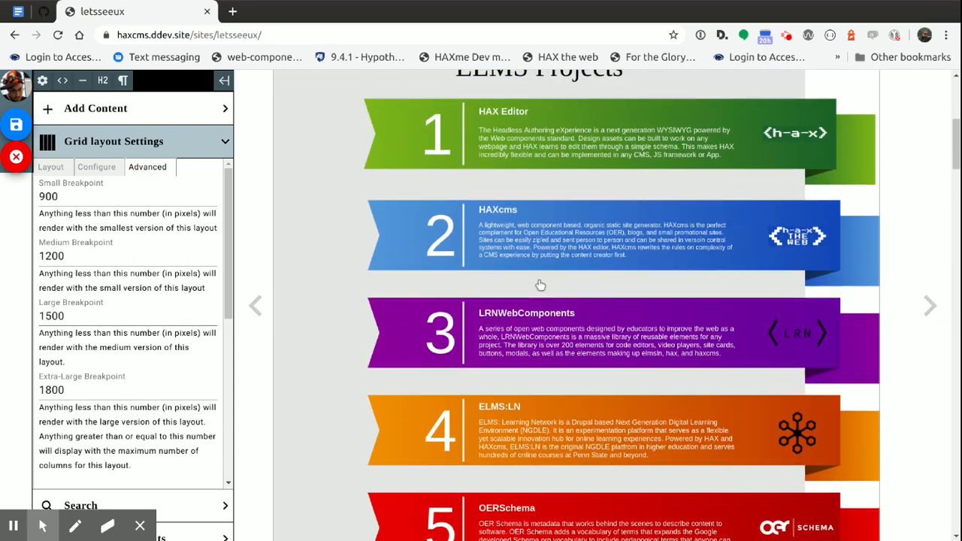
scroll(540, 285, "up", 3)
left_click(560, 346)
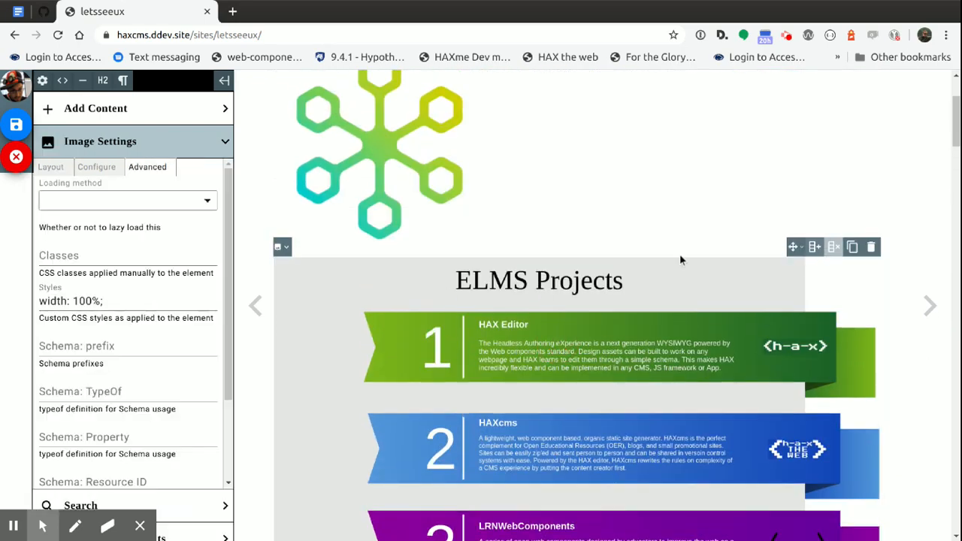
left_click(53, 167)
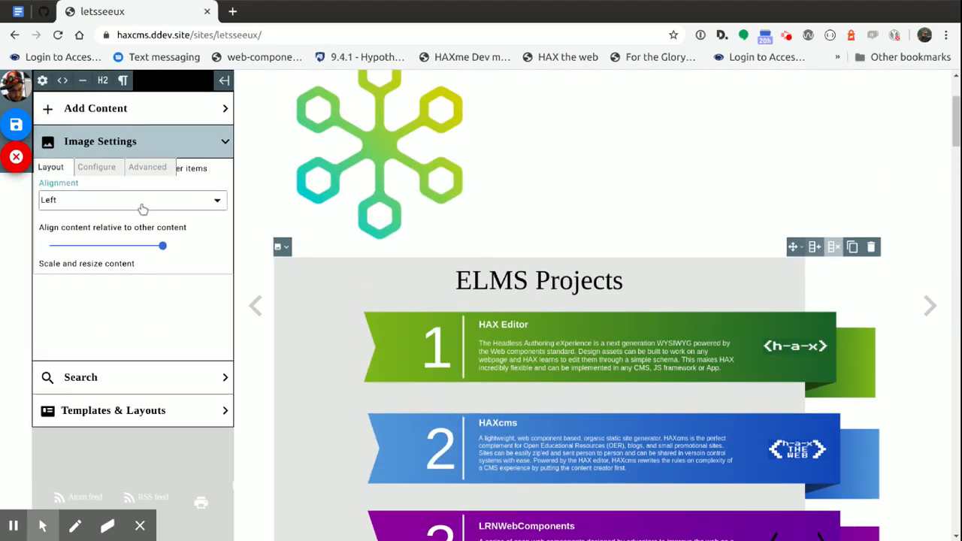
left_click_drag(161, 244, 98, 244)
scroll(518, 314, "up", 3)
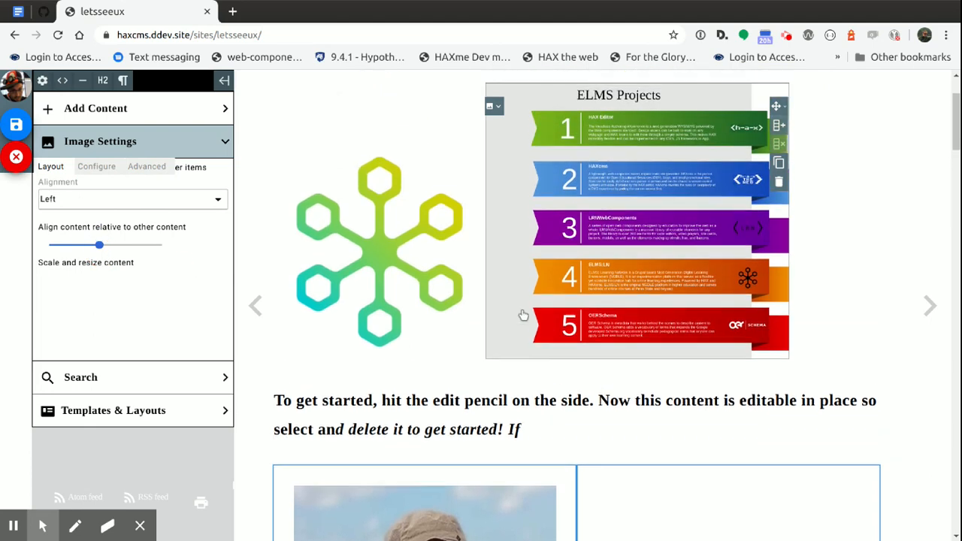
Try to move the ELMS Projects image further down the page
left_click(537, 262)
scroll(662, 196, "up", 1)
left_click(704, 113)
left_click_drag(703, 111, 690, 475)
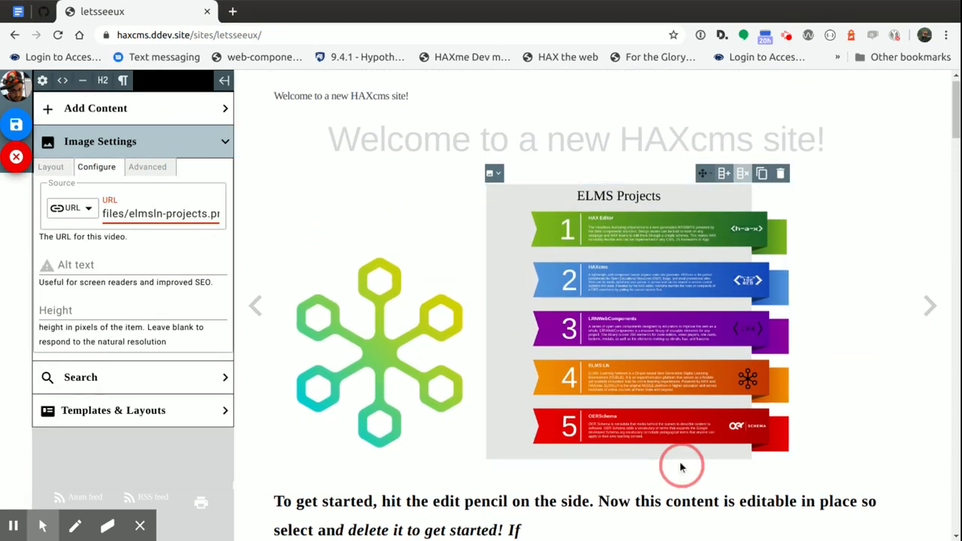
Place the two-column grid above the introductory heading and move the ELMS Projects image into the grid's empty second column
scroll(633, 394, "down", 3)
scroll(687, 233, "up", 2)
left_click(51, 167)
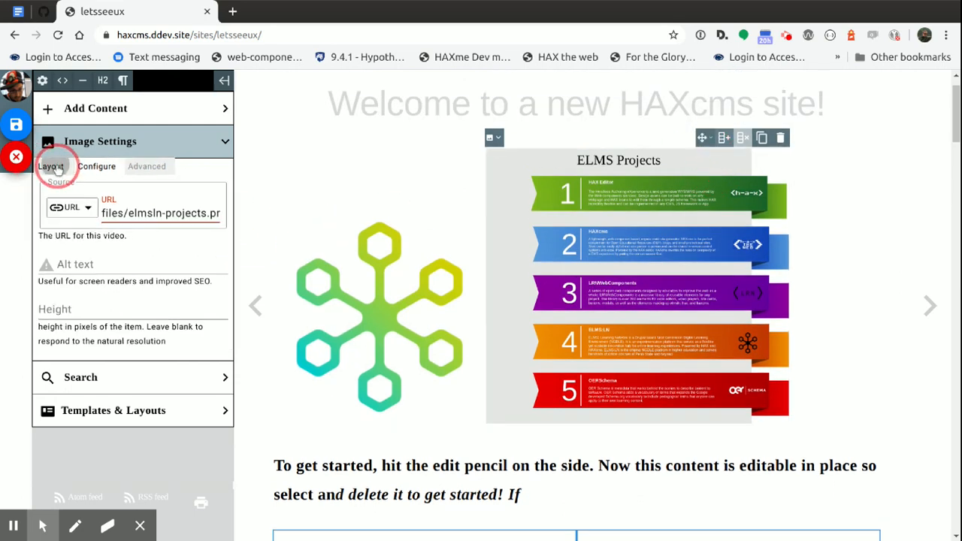
left_click(702, 135)
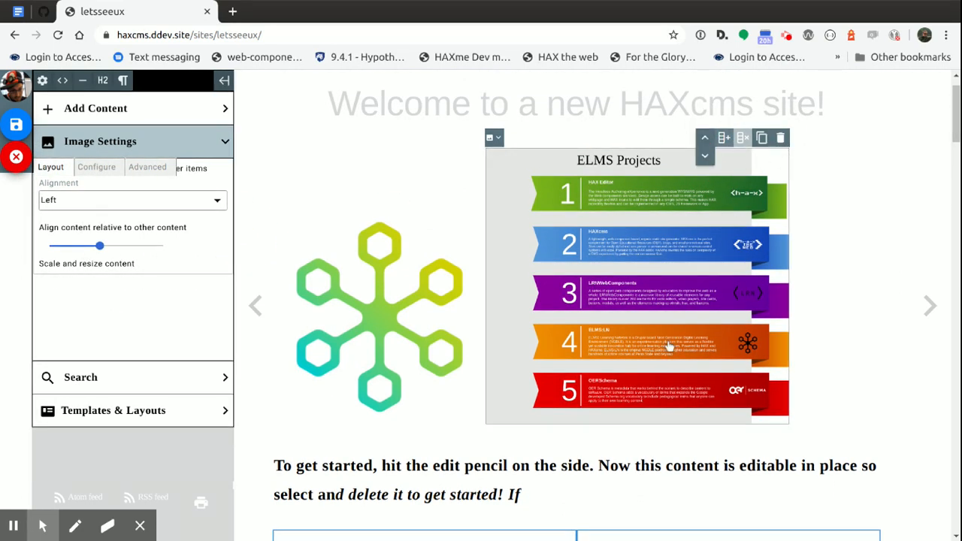
left_click(705, 159)
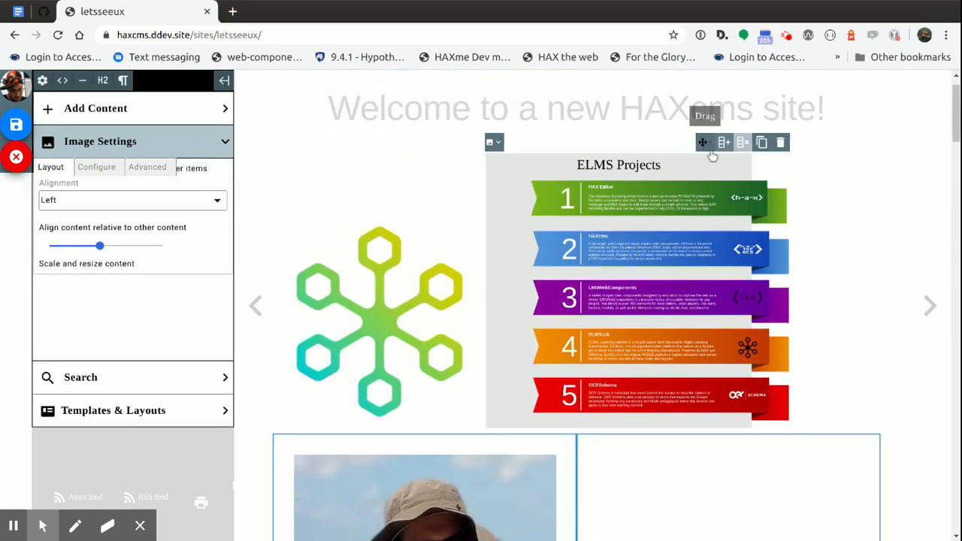
scroll(689, 189, "down", 2)
scroll(697, 179, "up", 1)
left_click_drag(701, 108, 692, 387)
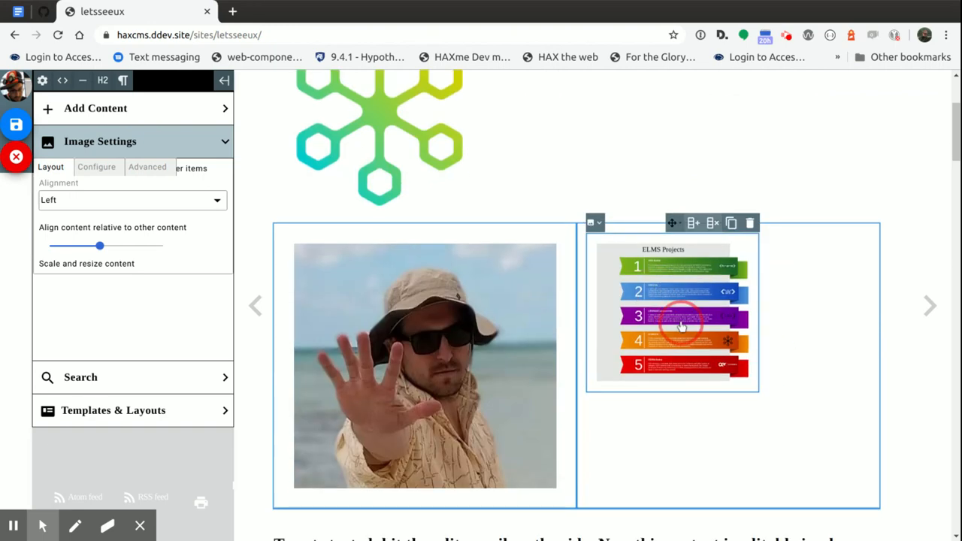
Scale the ELMS Projects image to the full column width, try Center alignment, and set its alignment to Right
left_click(98, 247)
left_click_drag(98, 251, 162, 254)
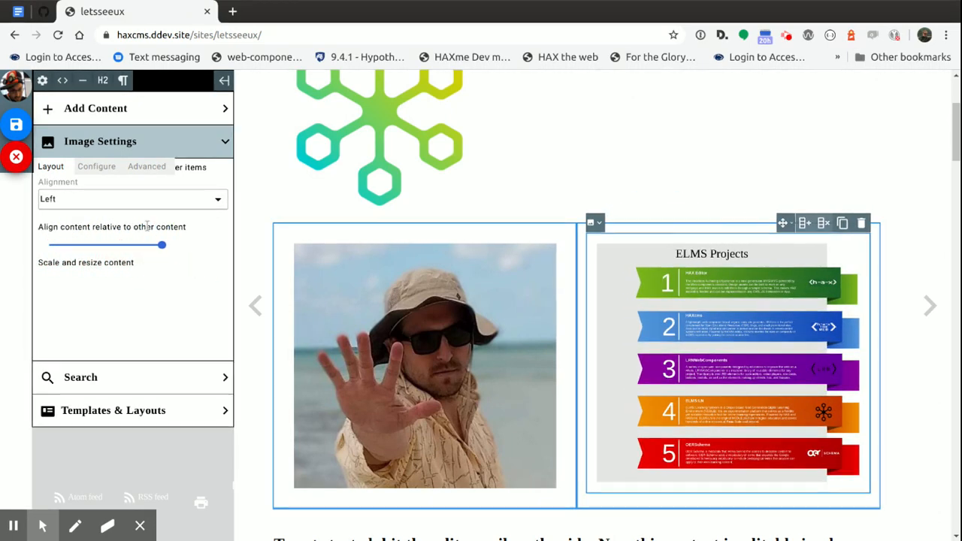
left_click(105, 199)
left_click(45, 232)
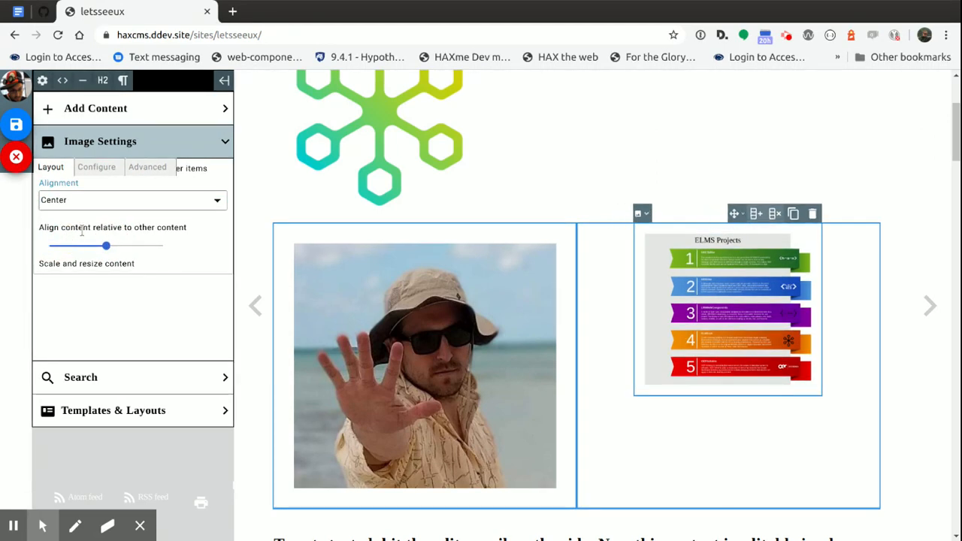
left_click(105, 199)
left_click(47, 251)
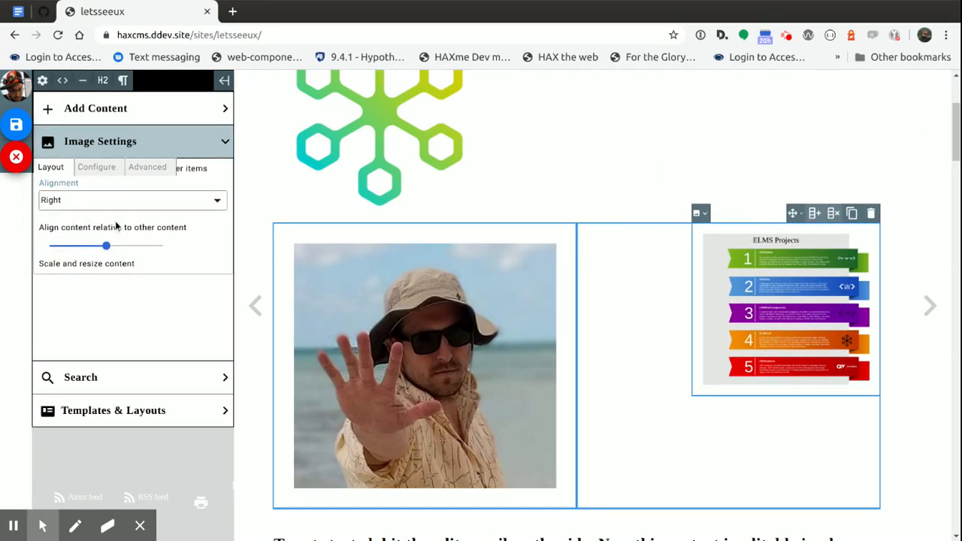
Move the "To get started" heading into the second grid column beside the ELMS Projects image
scroll(509, 444, "down", 2)
left_click(434, 464)
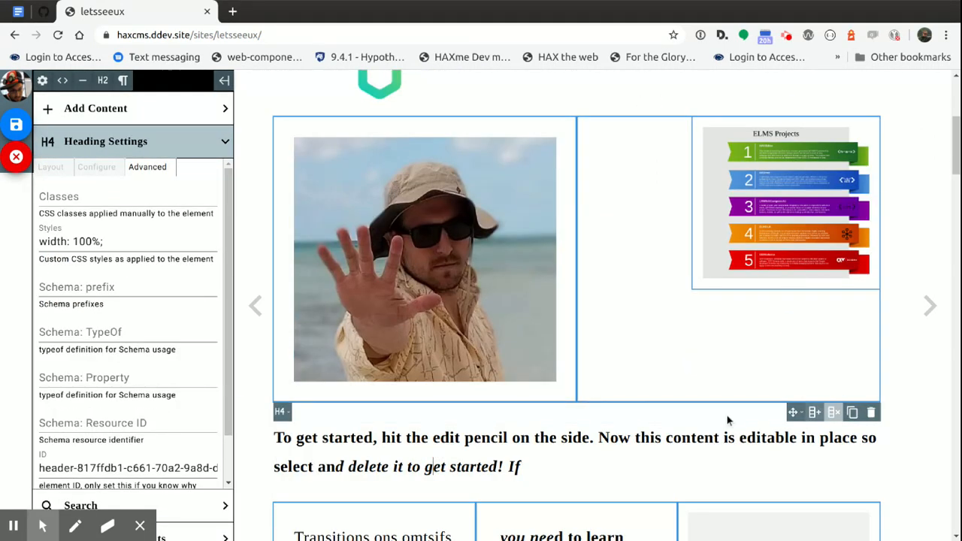
left_click_drag(794, 413, 677, 383)
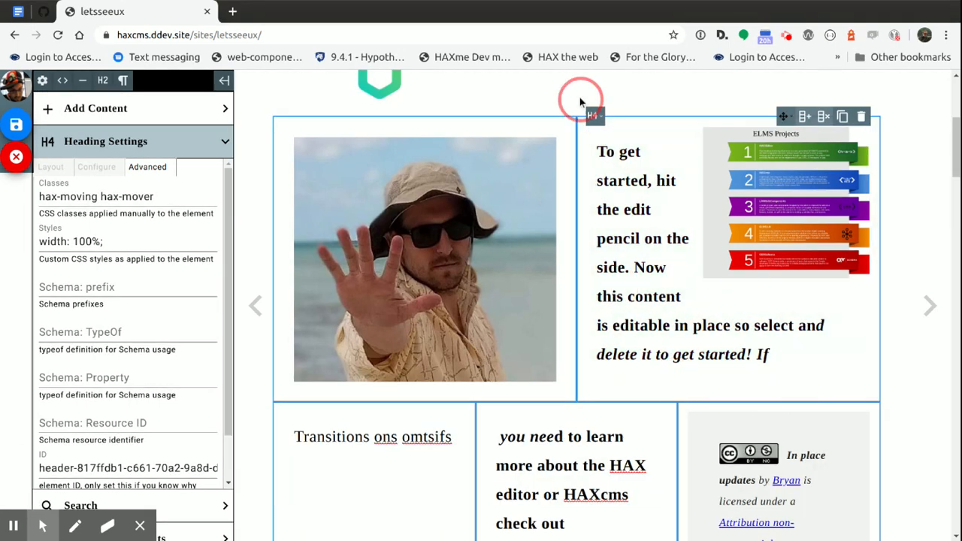
left_click_drag(729, 331, 60, 207)
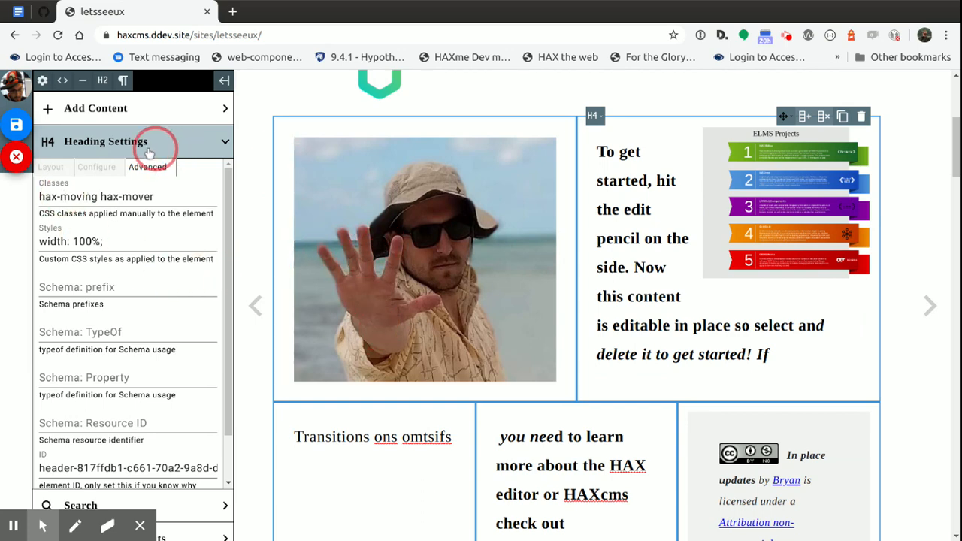
Search the NASA media source for "Moon shot"
left_click(118, 177)
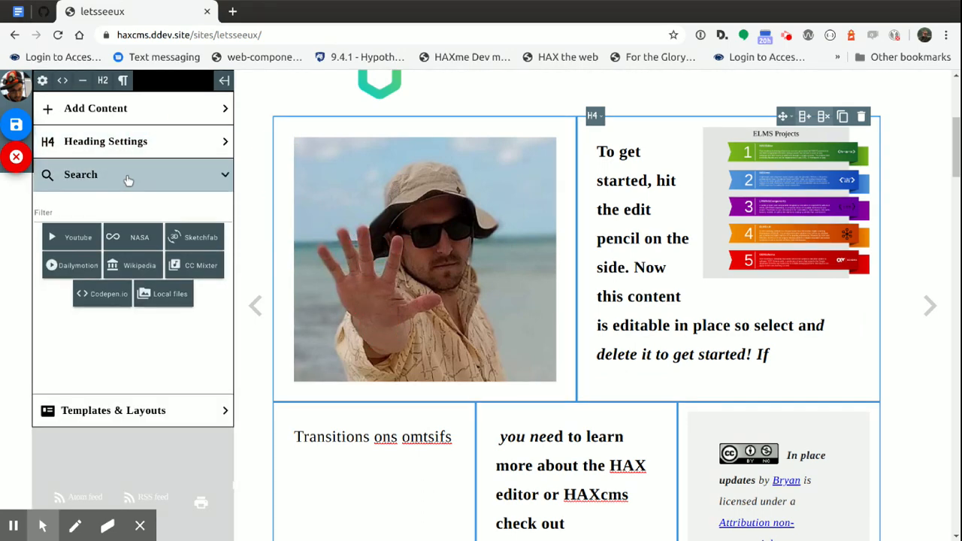
scroll(440, 318, "up", 1)
scroll(423, 323, "down", 4)
scroll(422, 323, "down", 5)
left_click(127, 252)
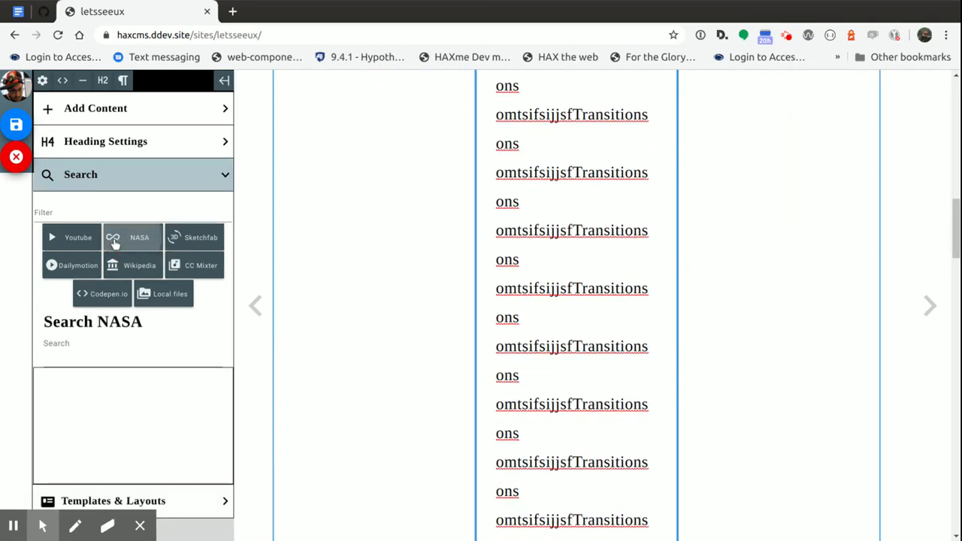
scroll(144, 330, "down", 3)
left_click(112, 242)
type("Moon")
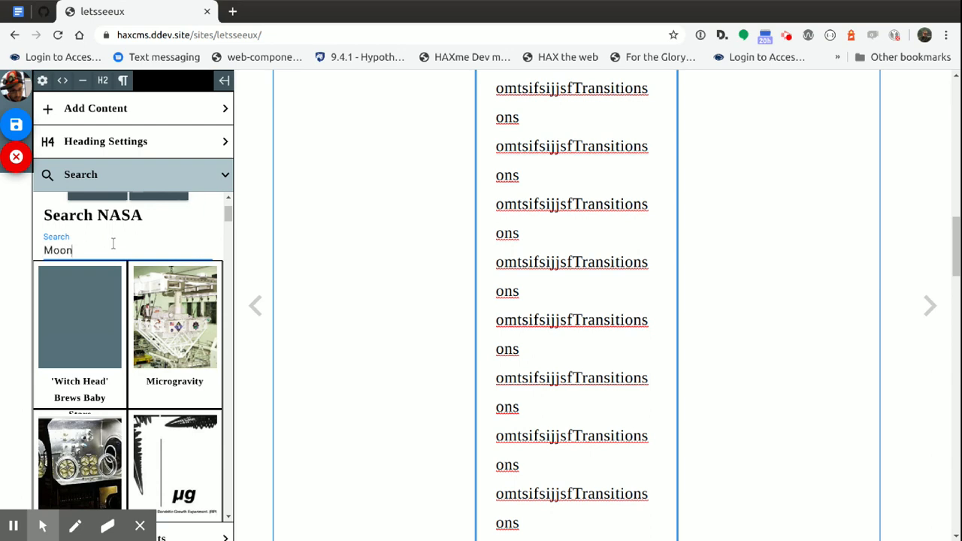
type("shot")
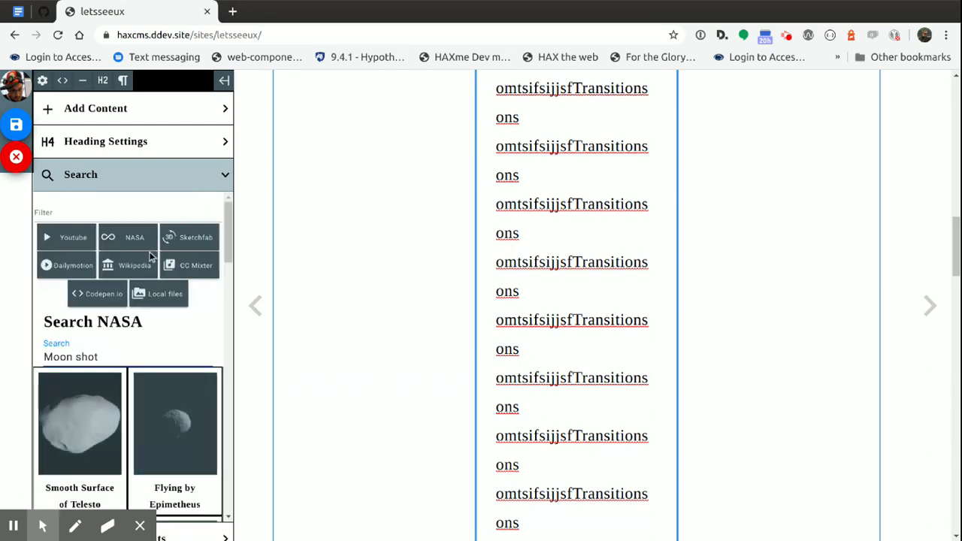
Insert the rocket launch image KSC-97PC1543 from the NASA results into the page
scroll(165, 279, "down", 2)
scroll(129, 323, "down", 5)
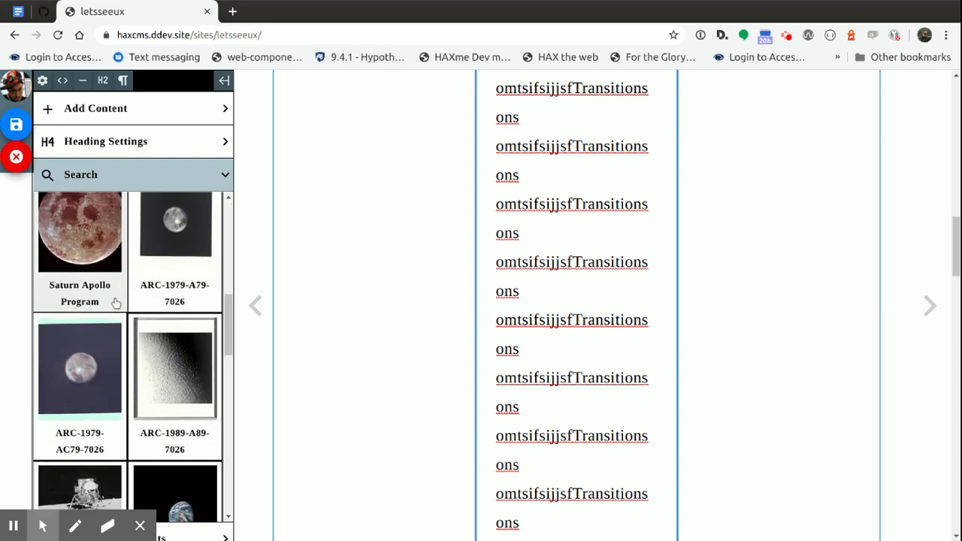
scroll(135, 329, "down", 4)
scroll(137, 308, "down", 12)
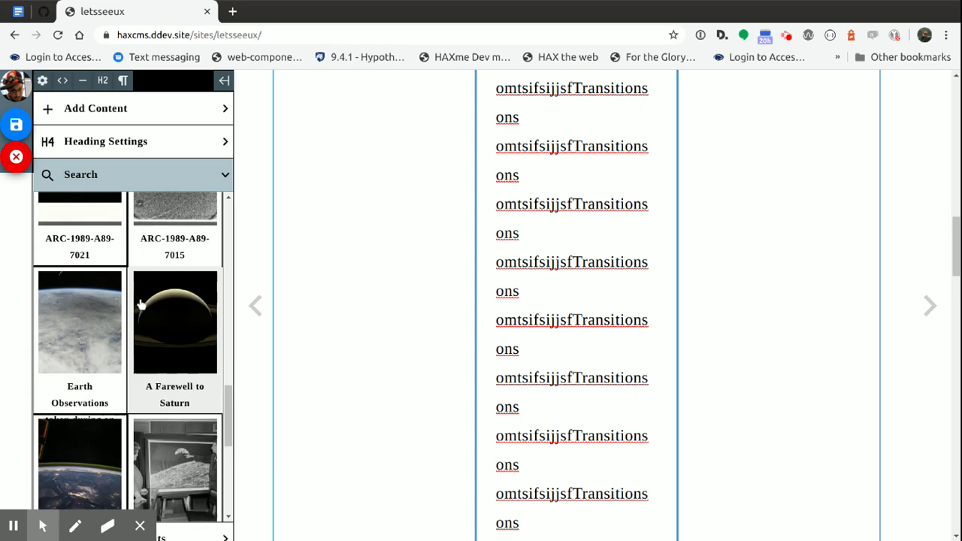
scroll(150, 376, "down", 3)
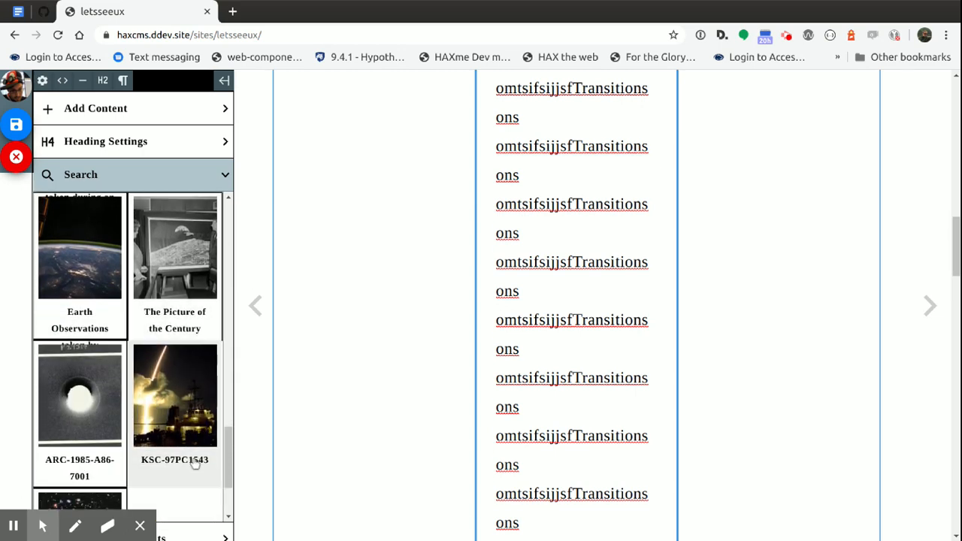
left_click(179, 397)
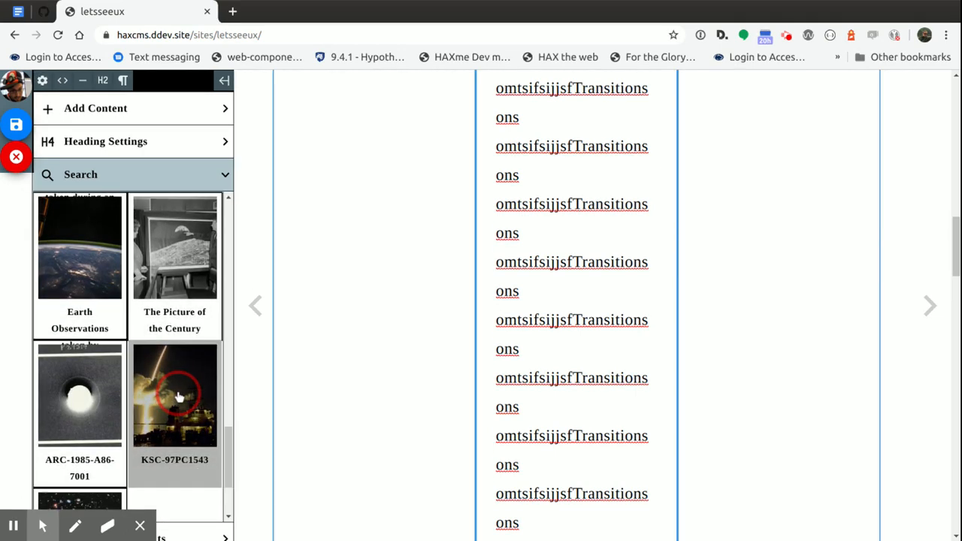
left_click(324, 348)
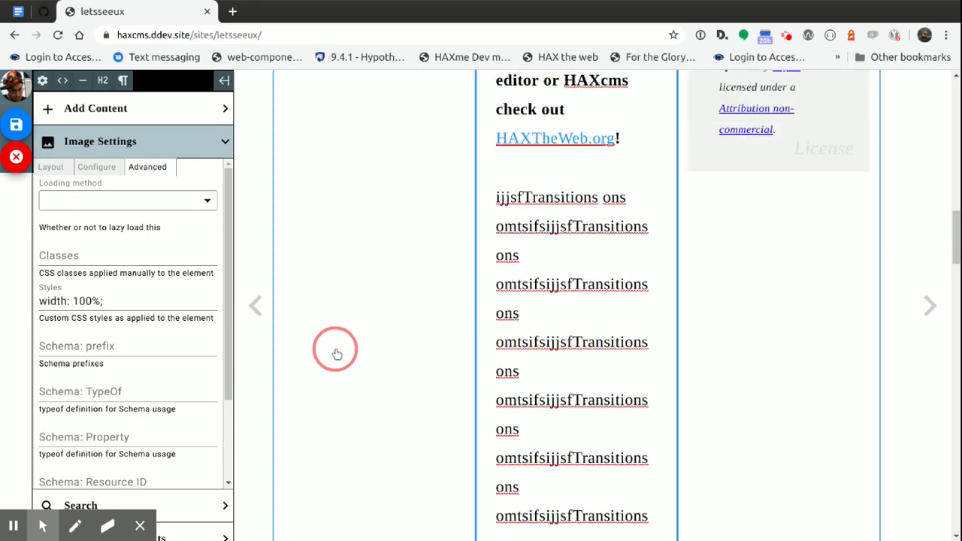
Move the rocket launch image from the second grid column into the first, below the beach photo
scroll(336, 354, "up", 12)
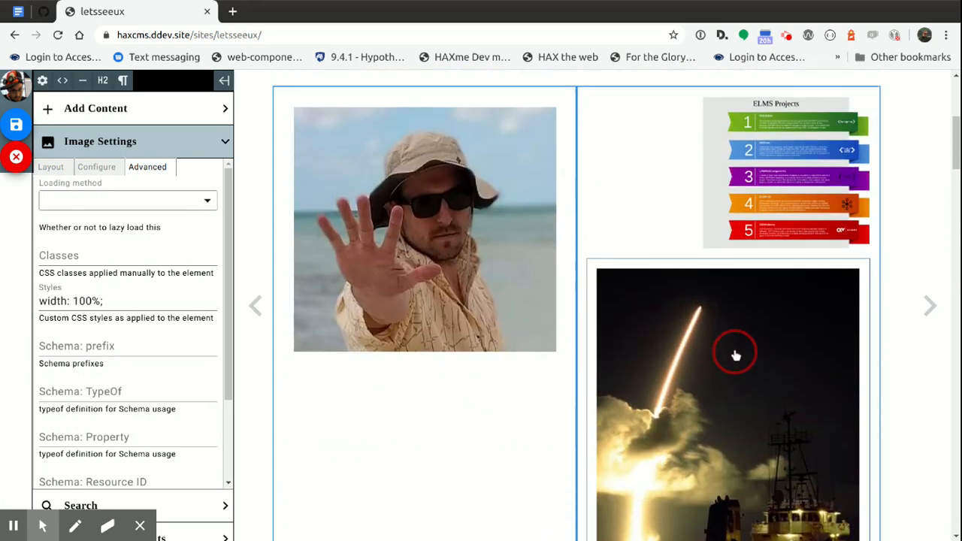
left_click(736, 356)
scroll(677, 338, "down", 2)
scroll(797, 113, "down", 2)
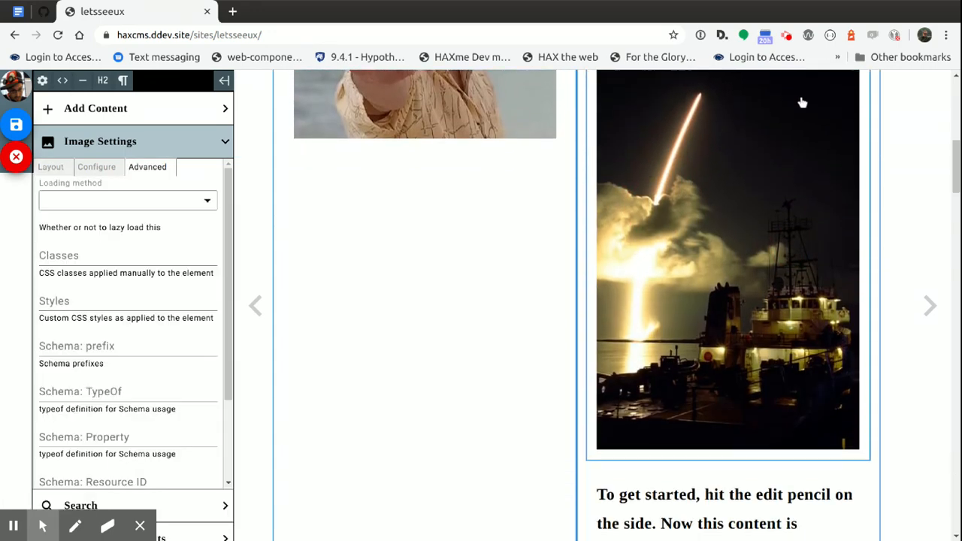
scroll(788, 191, "up", 3)
left_click(786, 145)
left_click_drag(786, 145, 399, 327)
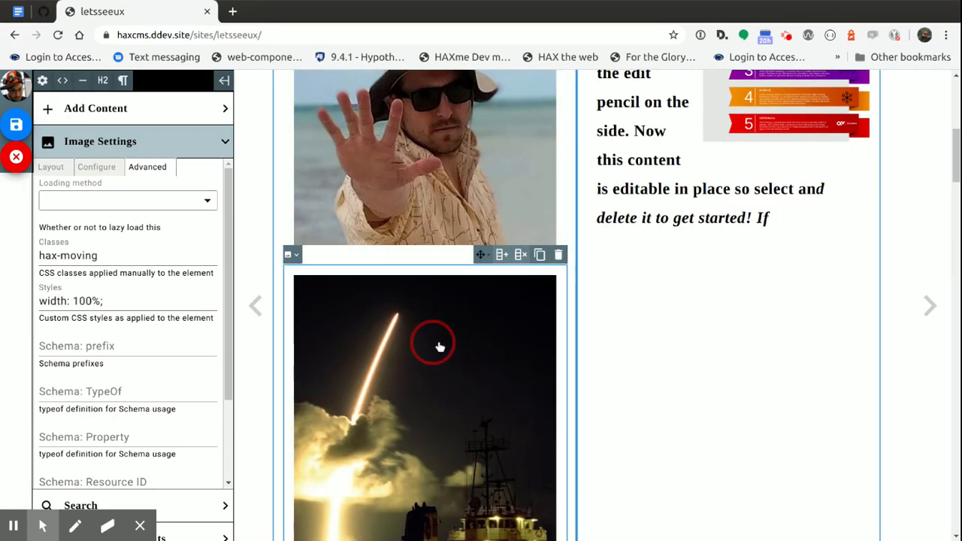
Examine the rocket launch image's source configuration and the page's HTML source
left_click(102, 170)
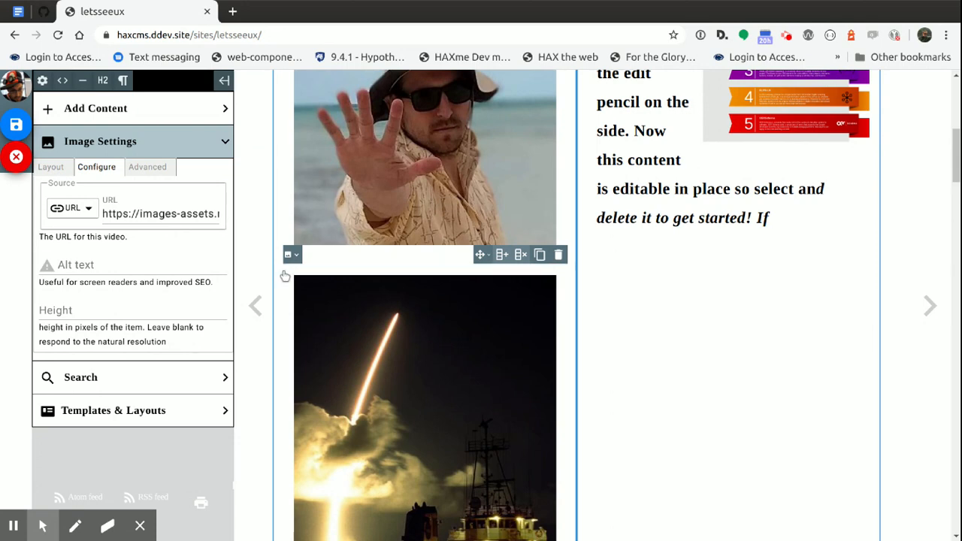
left_click(62, 79)
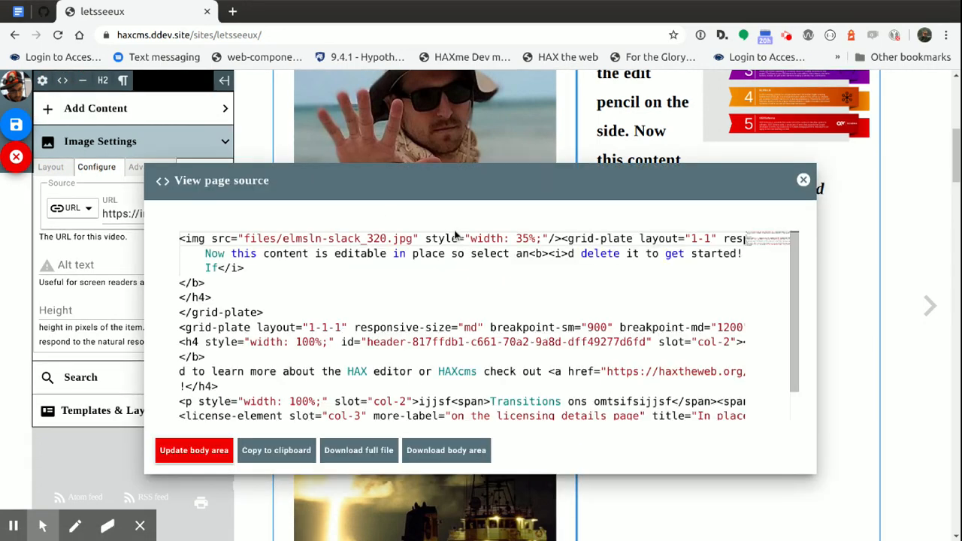
left_click_drag(186, 241, 200, 241)
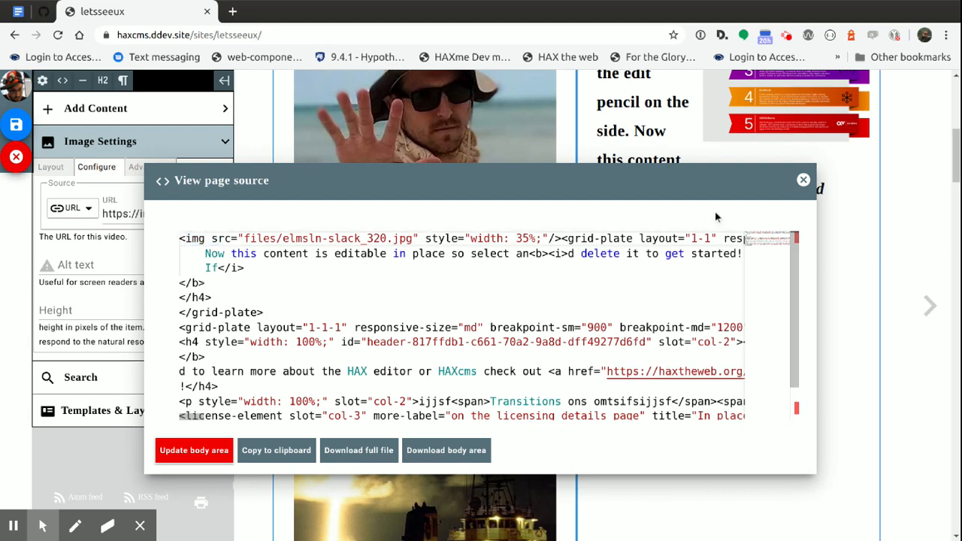
left_click(803, 180)
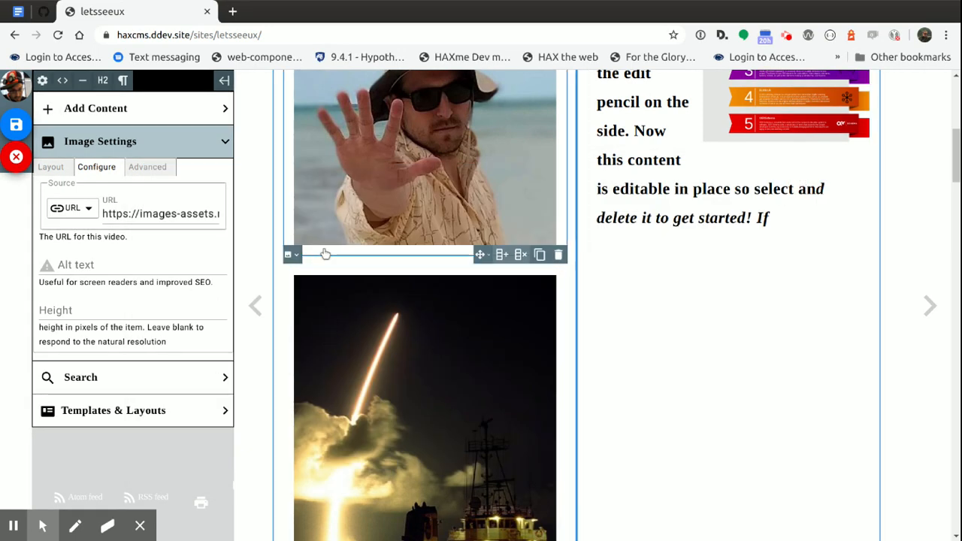
Transform the rocket launch image into a meme with top text "top text" and bottom text "is the best"
left_click(291, 257)
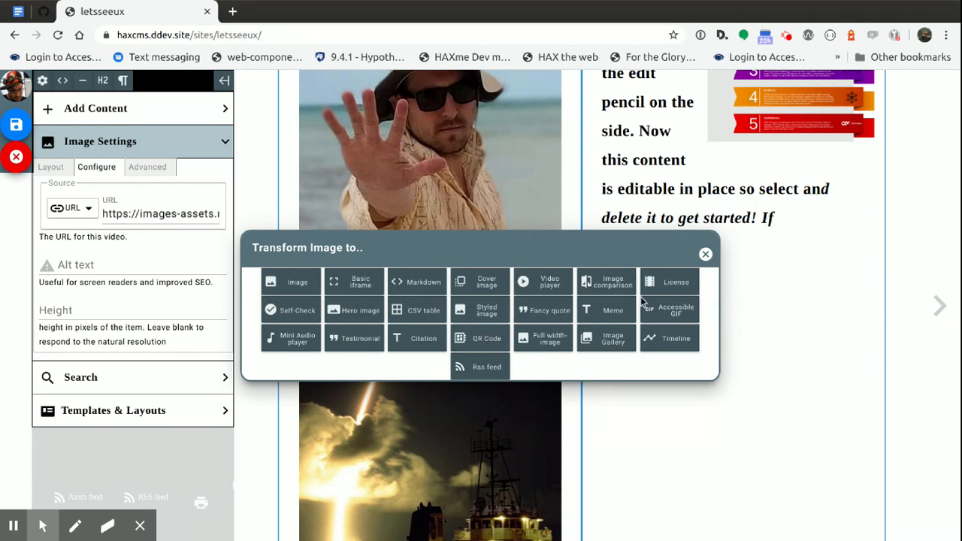
left_click(613, 311)
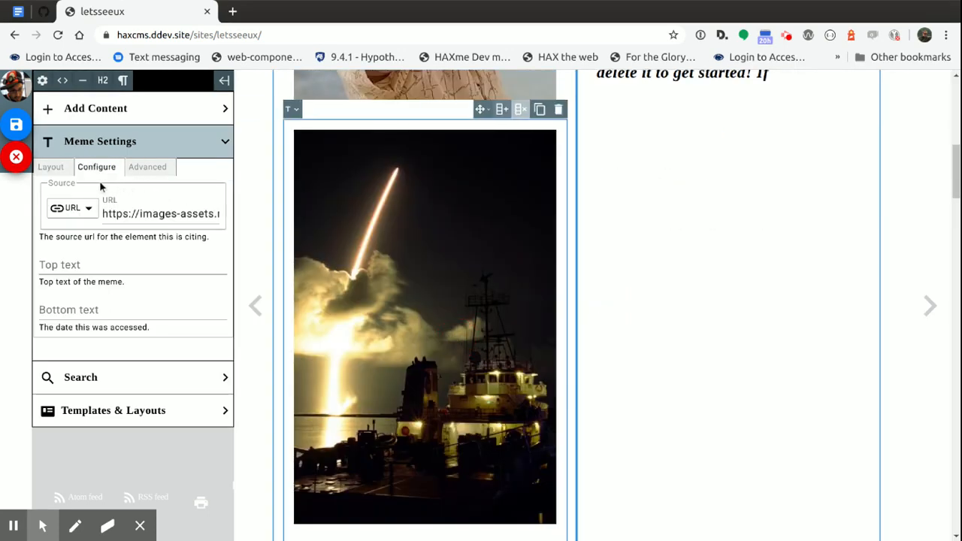
left_click(97, 264)
type("top t")
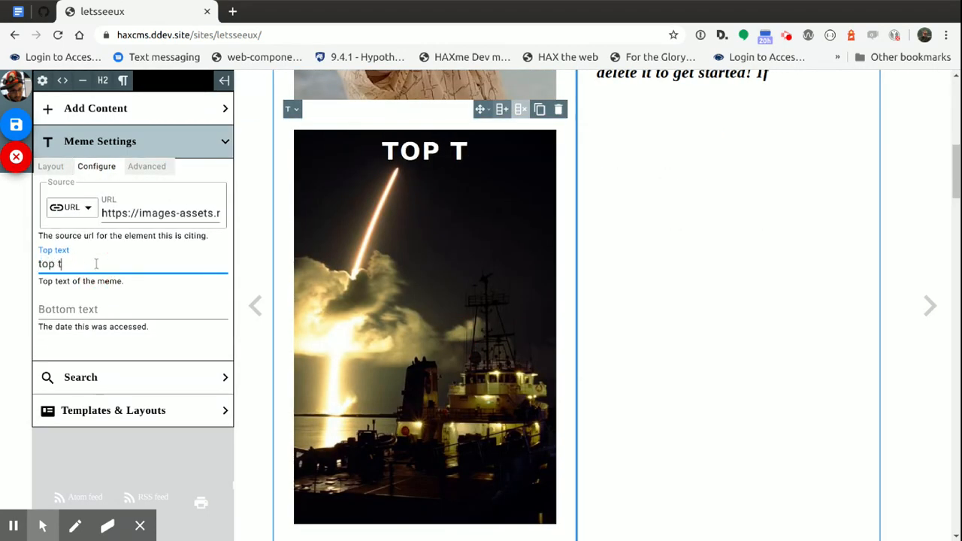
type("extis the best")
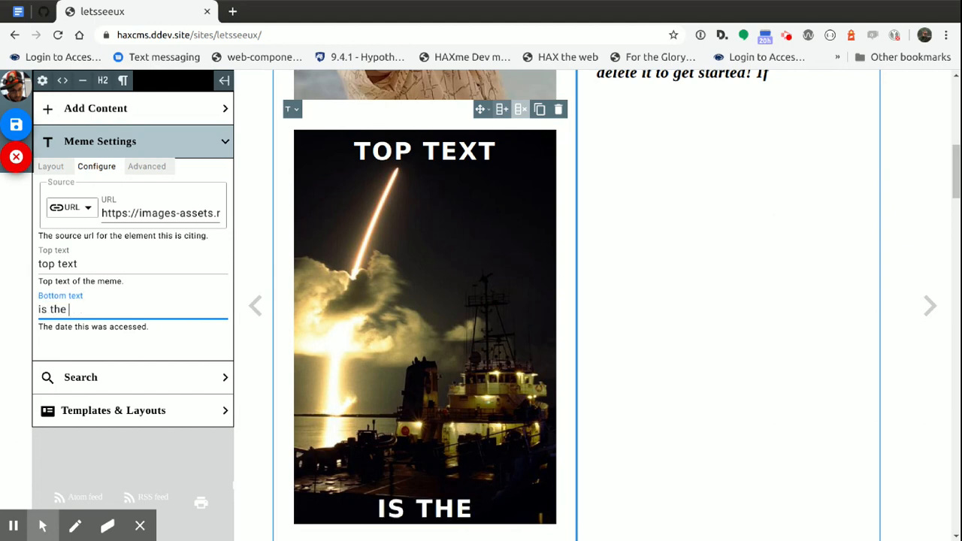
Scale the rocket meme down and set its alignment to Center
left_click(51, 167)
left_click_drag(140, 250, 109, 262)
left_click(135, 199)
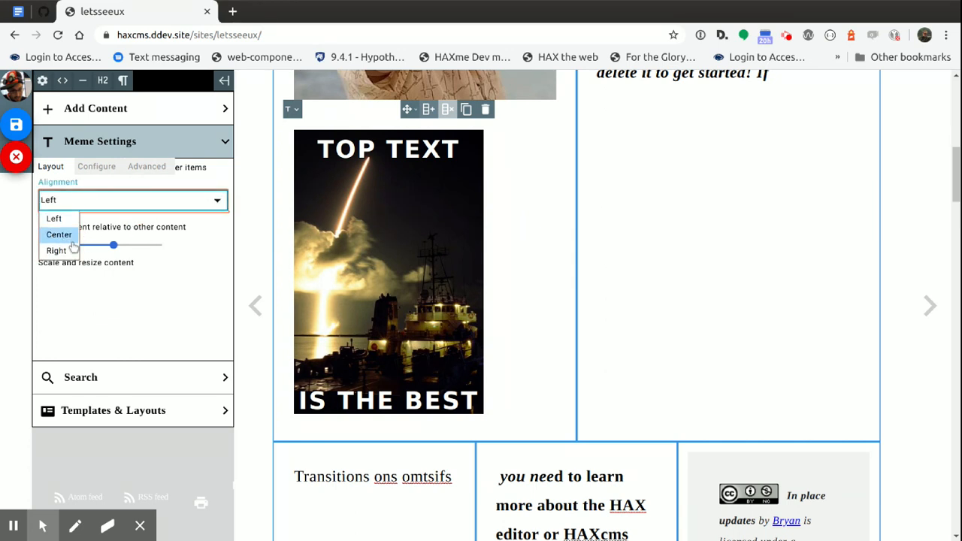
left_click(58, 232)
scroll(348, 284, "up", 1)
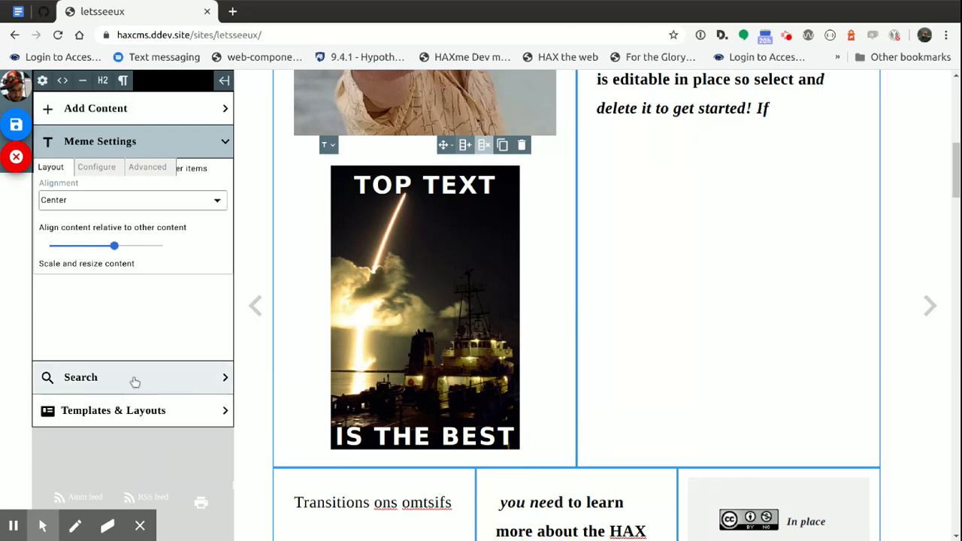
Insert the Example Lesson template after the H4 heading in the second grid column and look over the inserted content
left_click(130, 413)
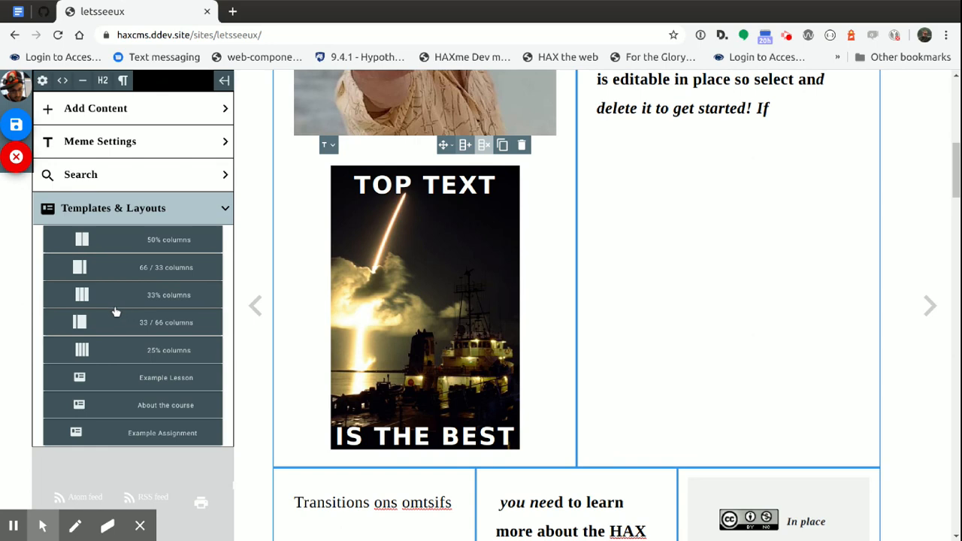
scroll(121, 308, "up", 2)
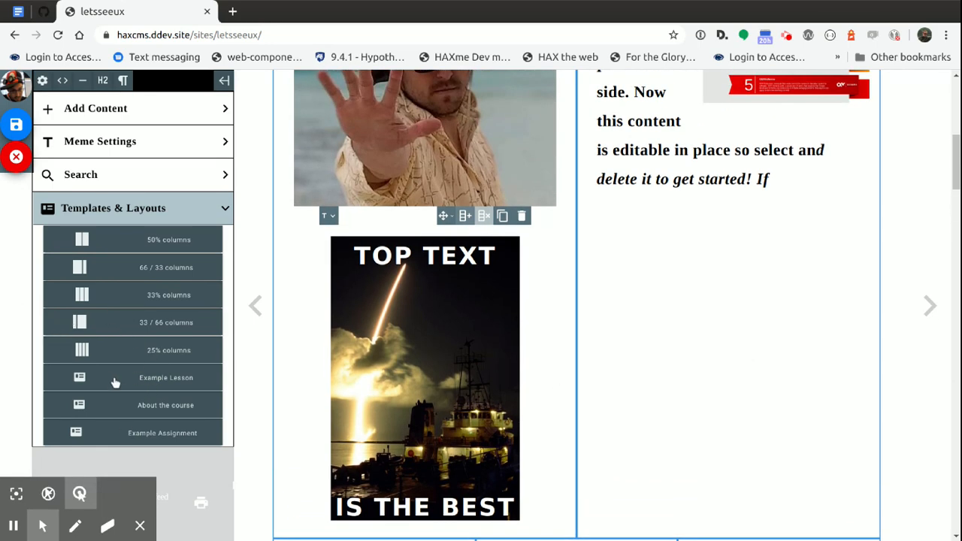
left_click(645, 182)
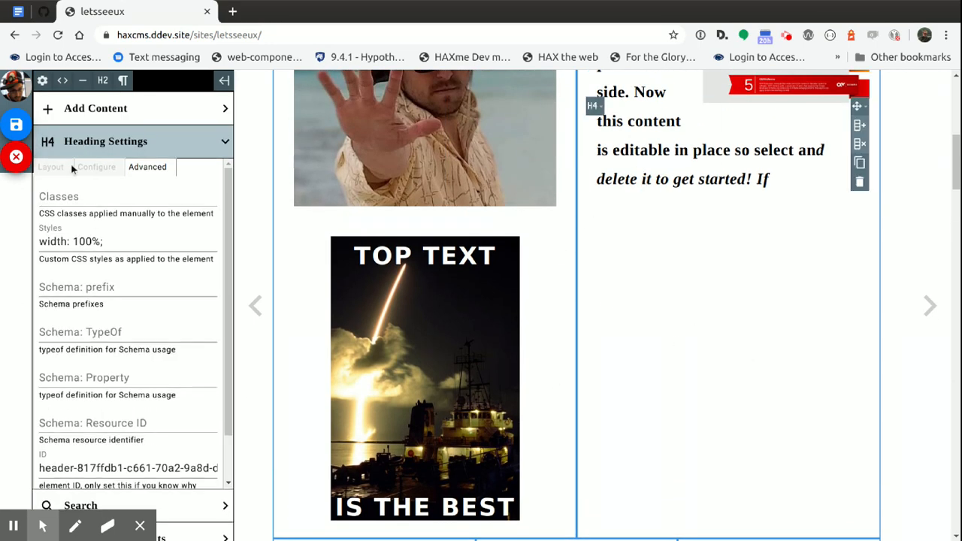
left_click(72, 143)
left_click(97, 208)
left_click(113, 384)
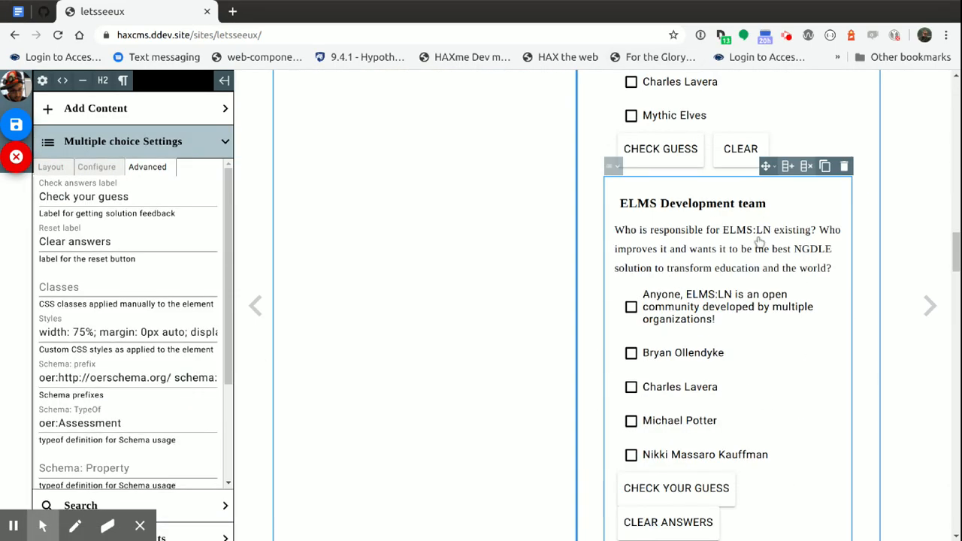
scroll(766, 238, "up", 15)
scroll(751, 260, "up", 6)
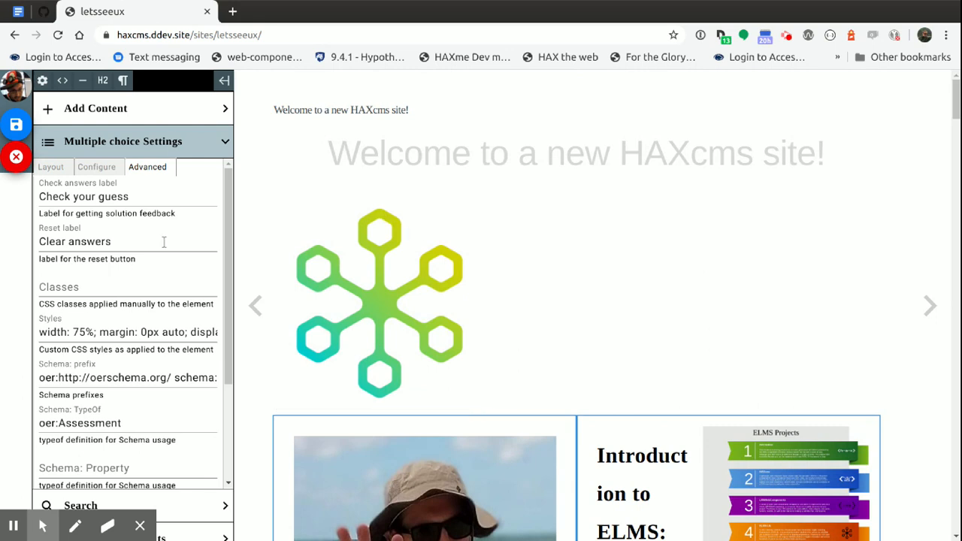
Add a column beside the hexagon network logo image above the first grid
left_click(142, 147)
left_click(113, 211)
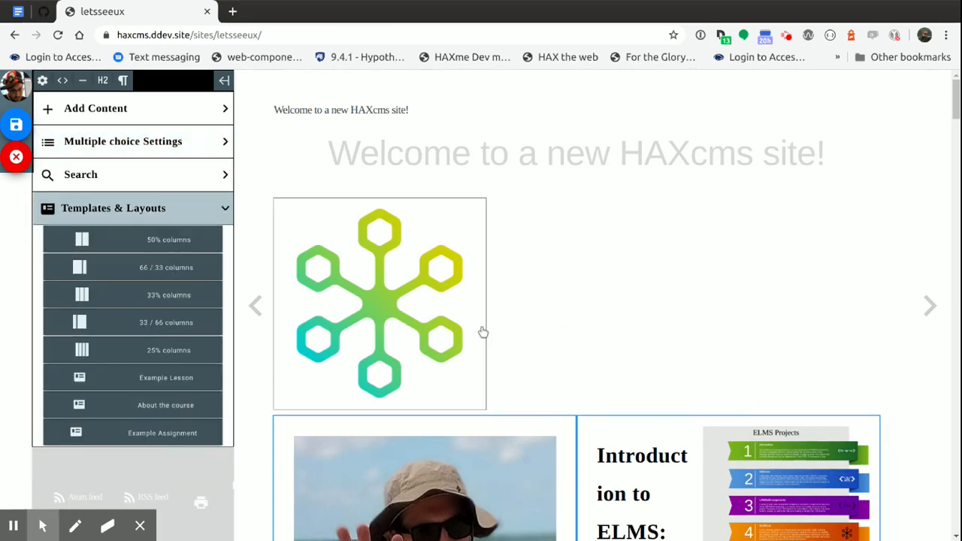
scroll(562, 335, "down", 2)
scroll(564, 332, "up", 2)
left_click(399, 273)
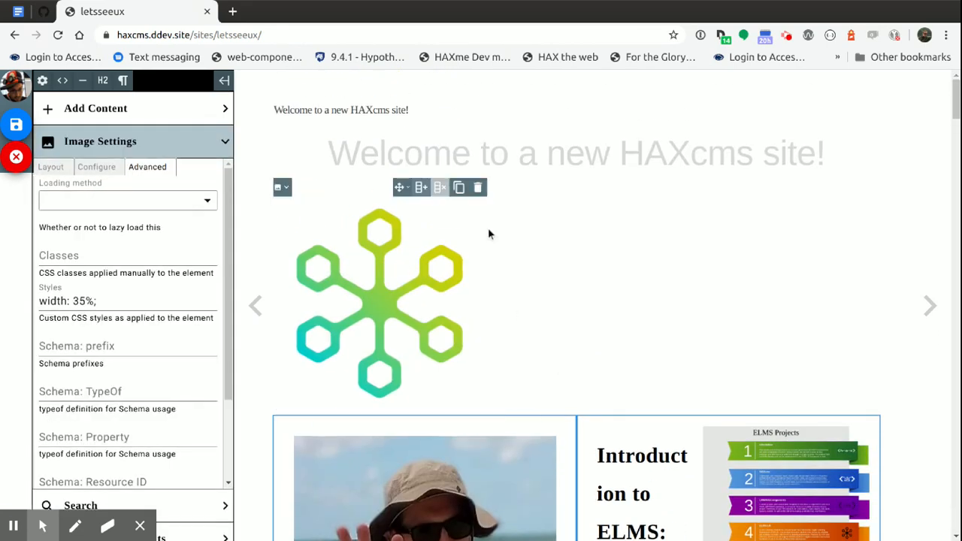
left_click(423, 190)
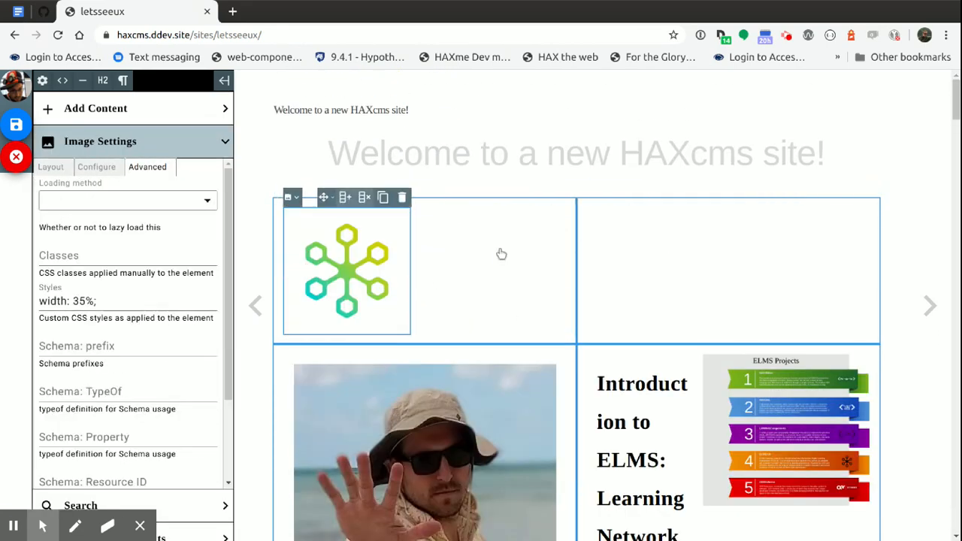
Nest the logo's grid in the second column of the grid below and move the ELMS Projects image into its empty column
left_click(669, 268)
left_click_drag(794, 188, 742, 369)
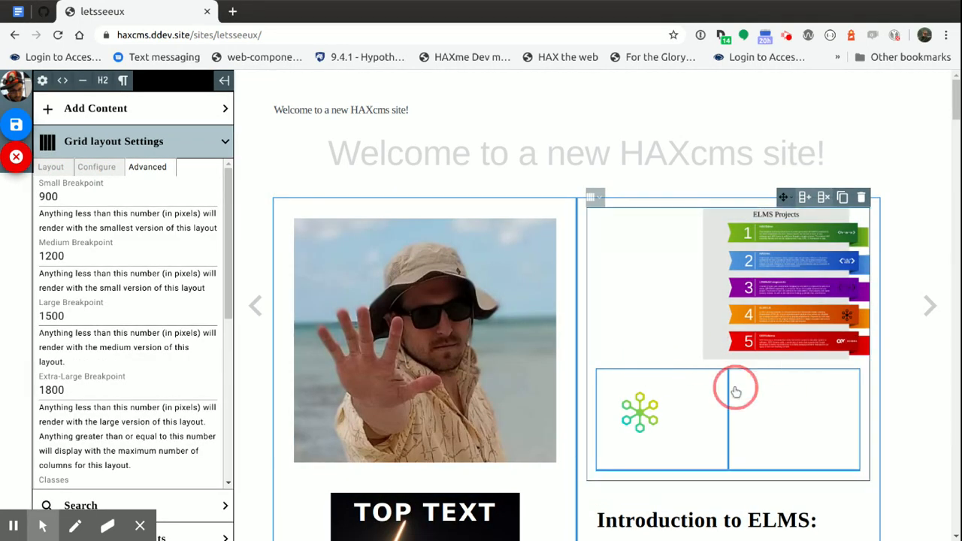
left_click(786, 262)
left_click_drag(792, 188, 755, 395)
left_click(814, 282)
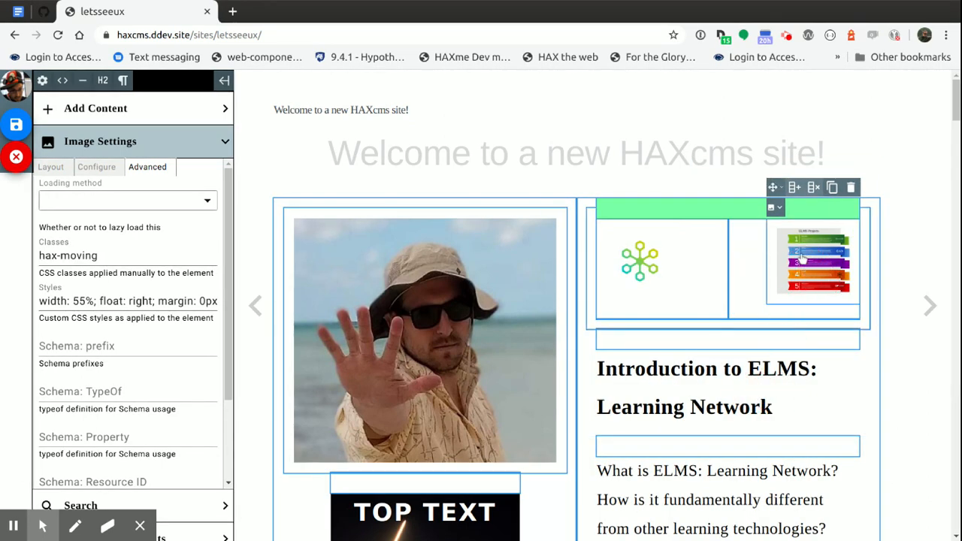
Scale the ELMS Projects image to 100 and enlarge the logo image beside it
left_click(79, 173)
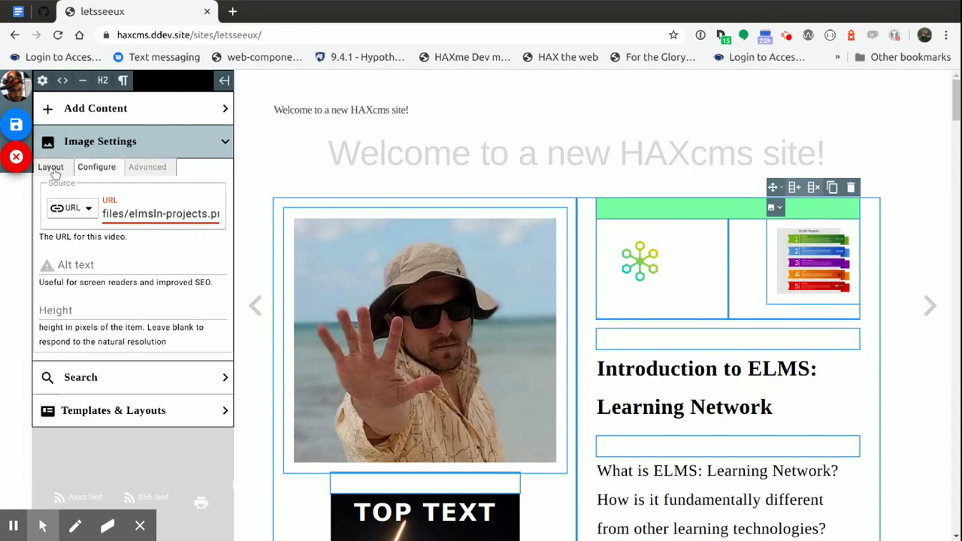
left_click(51, 167)
left_click_drag(103, 245, 215, 268)
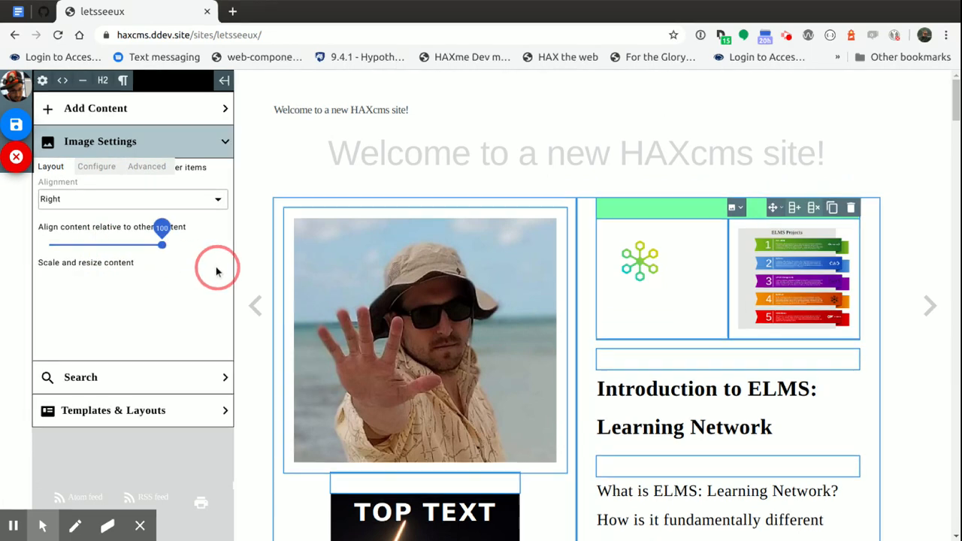
left_click(670, 273)
left_click_drag(85, 244, 121, 249)
left_click(691, 421)
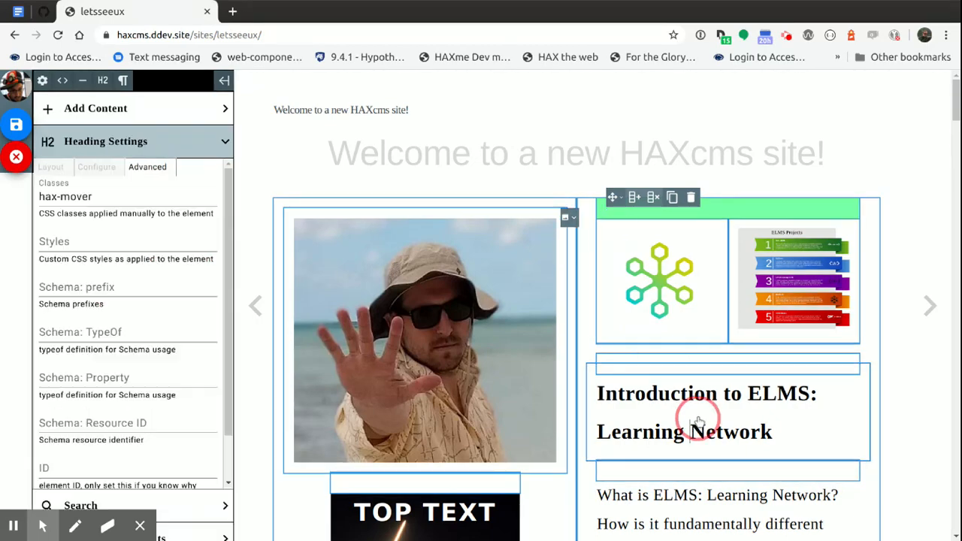
Save the page and review the published layout from the beach photo down to the license block
scroll(430, 323, "down", 15)
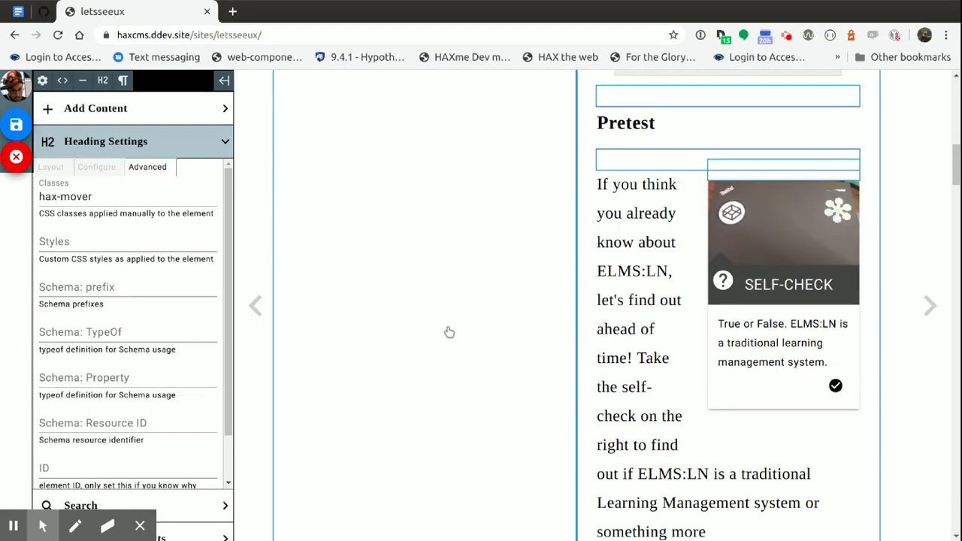
scroll(481, 366, "down", 15)
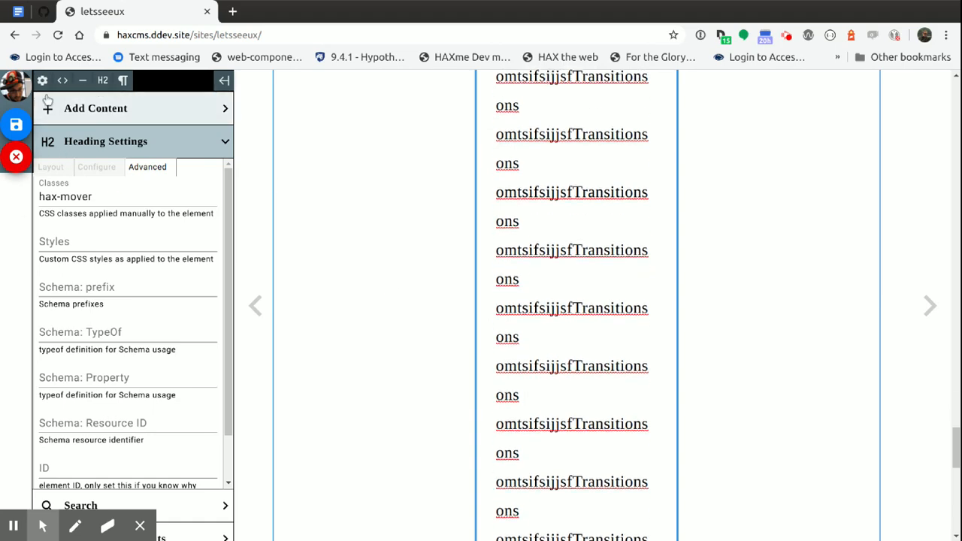
left_click(17, 125)
scroll(415, 290, "down", 15)
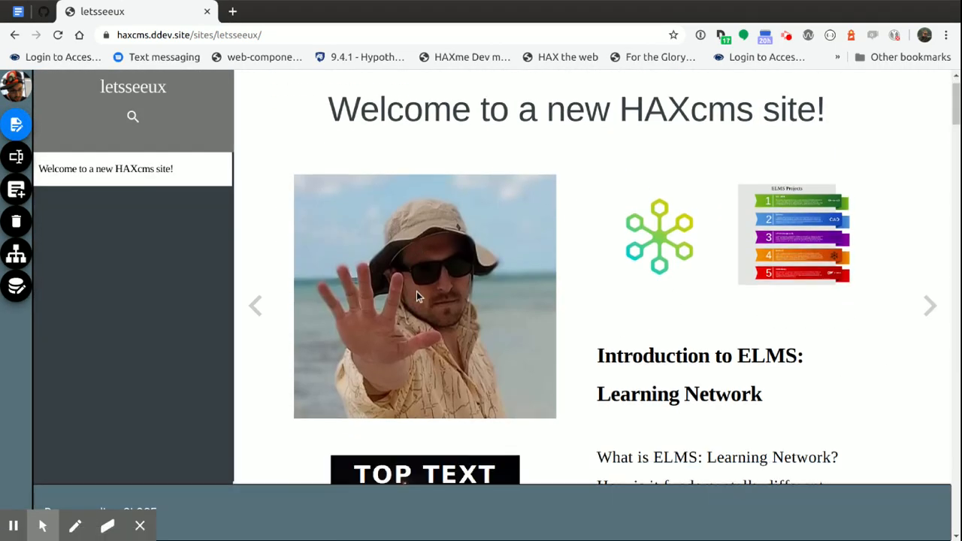
scroll(414, 292, "down", 10)
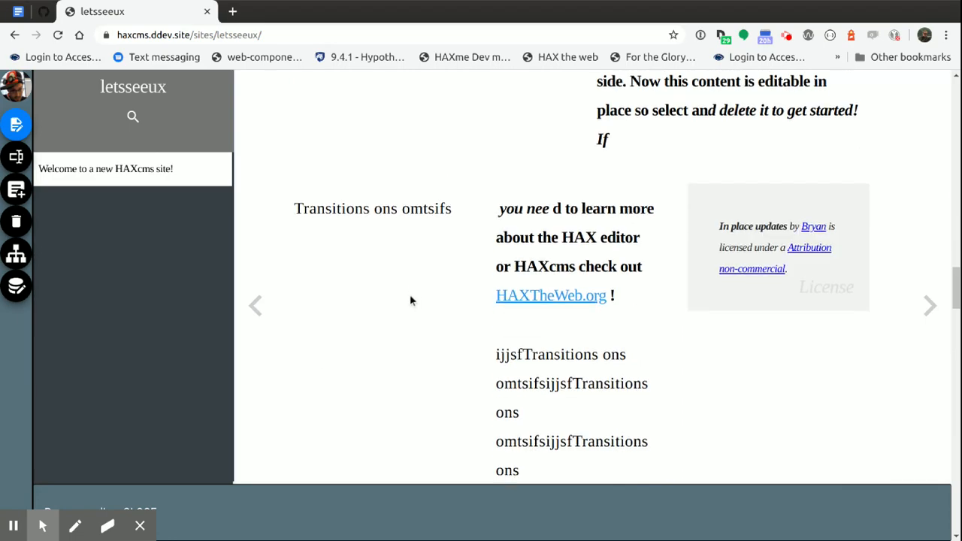
scroll(404, 314, "up", 20)
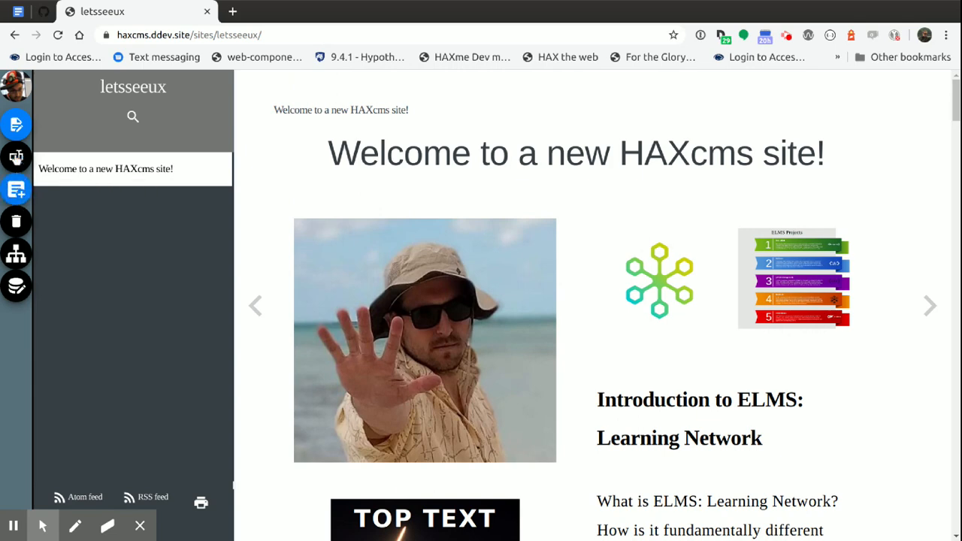
Reopen the page for editing with the Grid layout Settings folded, and toggle the editor sidebar closed and open again
left_click(17, 124)
left_click(96, 167)
left_click(60, 166)
left_click(173, 145)
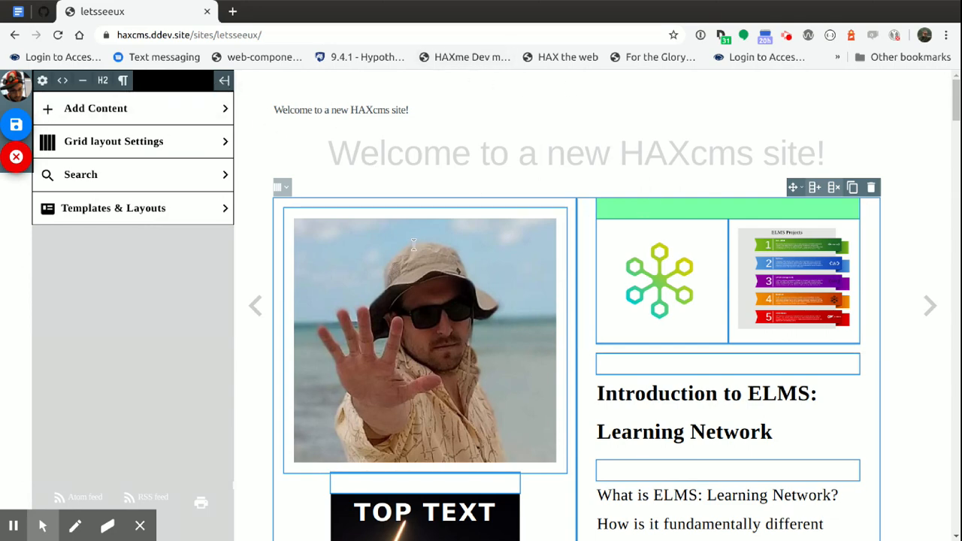
left_click(224, 81)
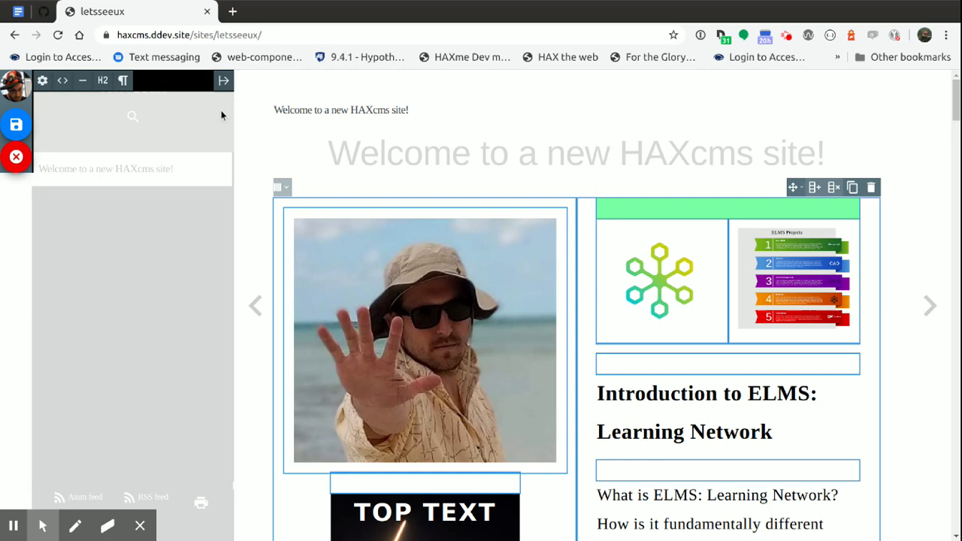
left_click(223, 80)
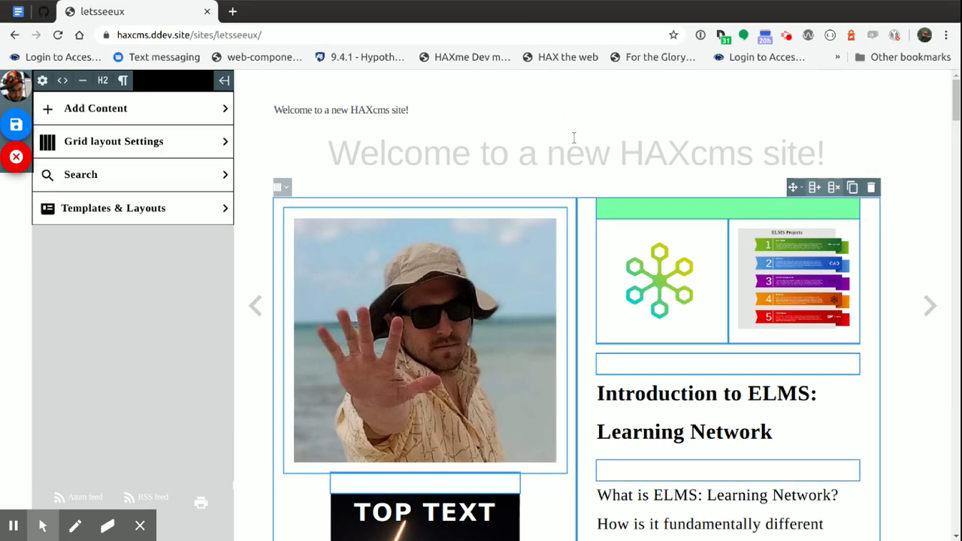
Shrink the browser window to a narrow, mobile-like width to show the editor's responsive layout
key("super+Down")
key("super+Up")
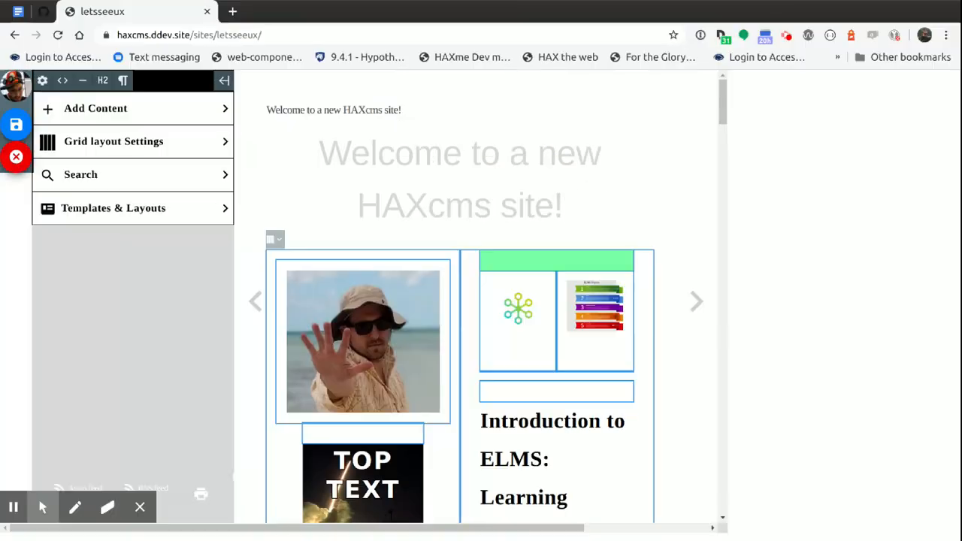
key("super+Down")
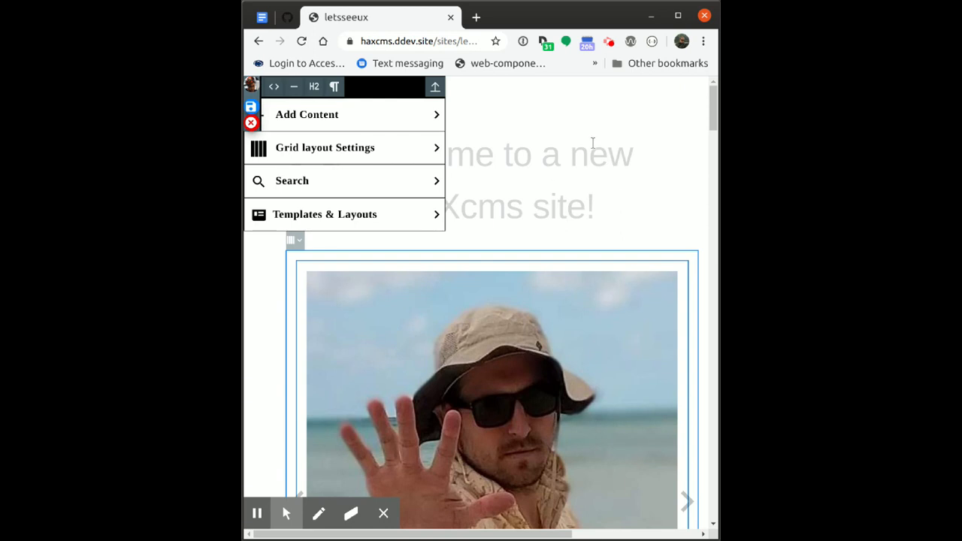
Try collapsing and expanding the editor menu in the narrow layout while browsing the page, and leave it collapsed
left_click(436, 88)
left_click(436, 88)
scroll(481, 150, "down", 5)
scroll(492, 214, "up", 3)
scroll(494, 215, "down", 4)
scroll(505, 256, "up", 3)
scroll(505, 257, "down", 2)
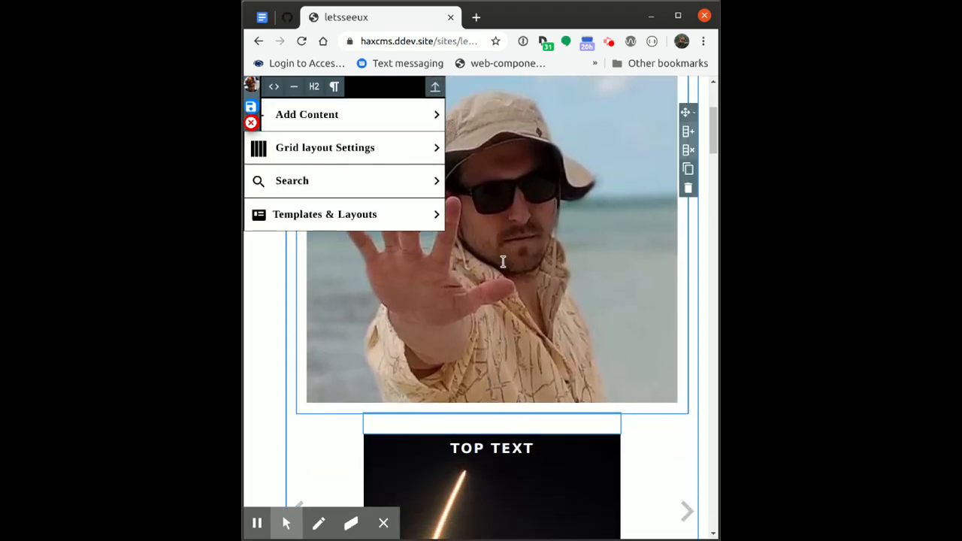
left_click(436, 88)
scroll(469, 301, "up", 3)
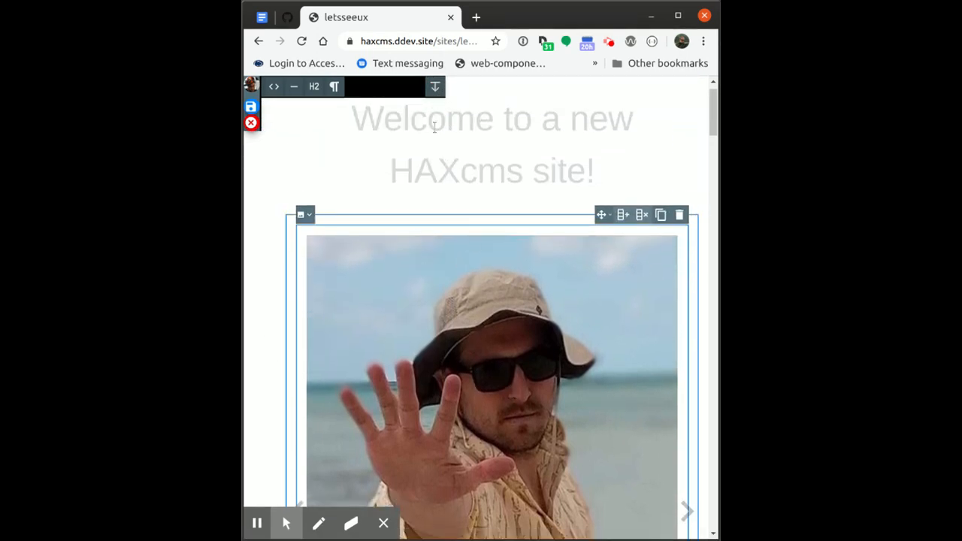
Expand the editor menu, scale the beach photo down to 40% width, and collapse the menu again
left_click(436, 89)
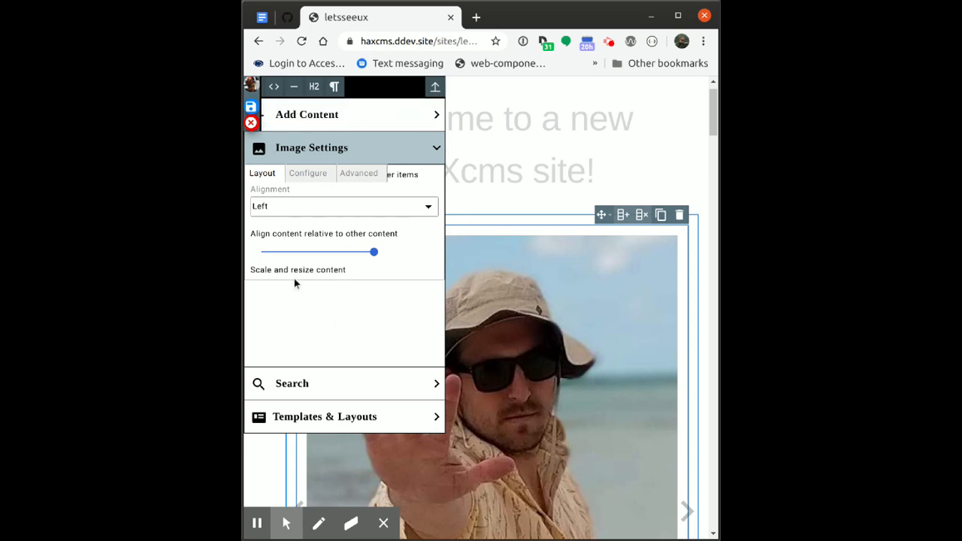
left_click(345, 251)
left_click(298, 251)
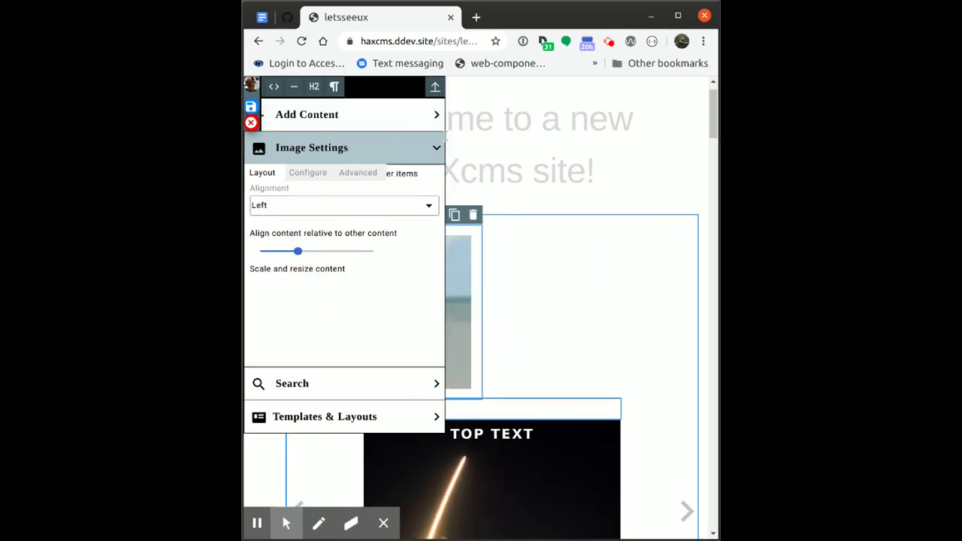
left_click(434, 87)
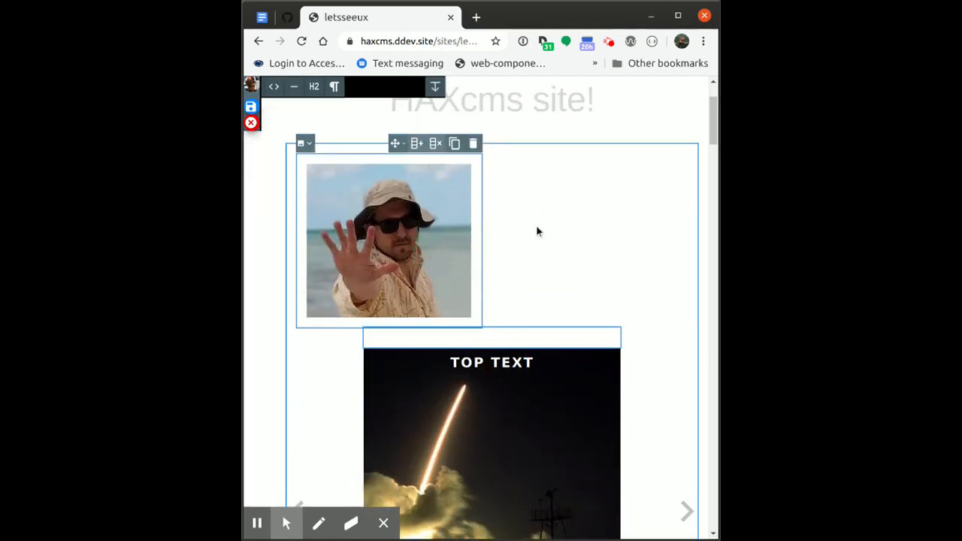
left_click(436, 148)
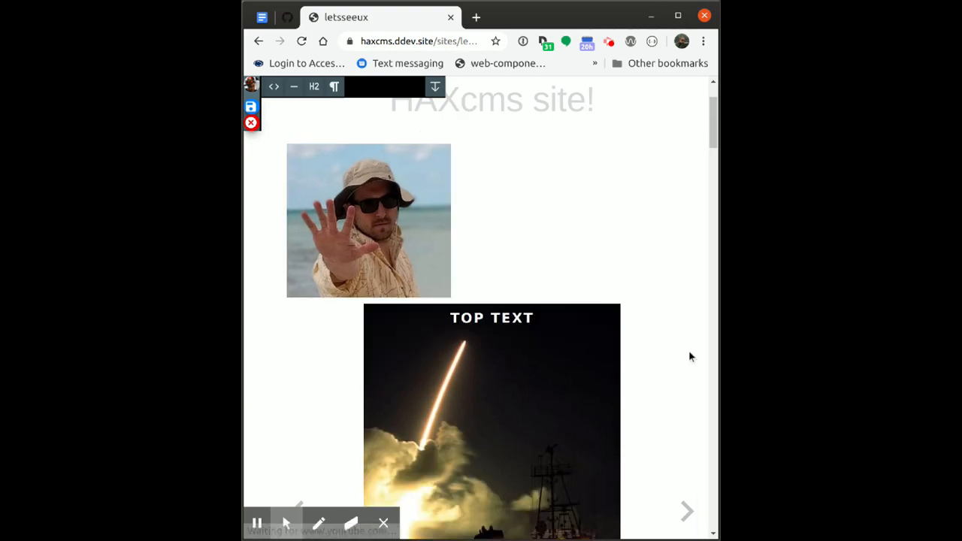
Cancel editing in the narrow layout after browsing the page down to the quizzes, and maximize the browser window
scroll(689, 350, "down", 5)
scroll(468, 452, "down", 15)
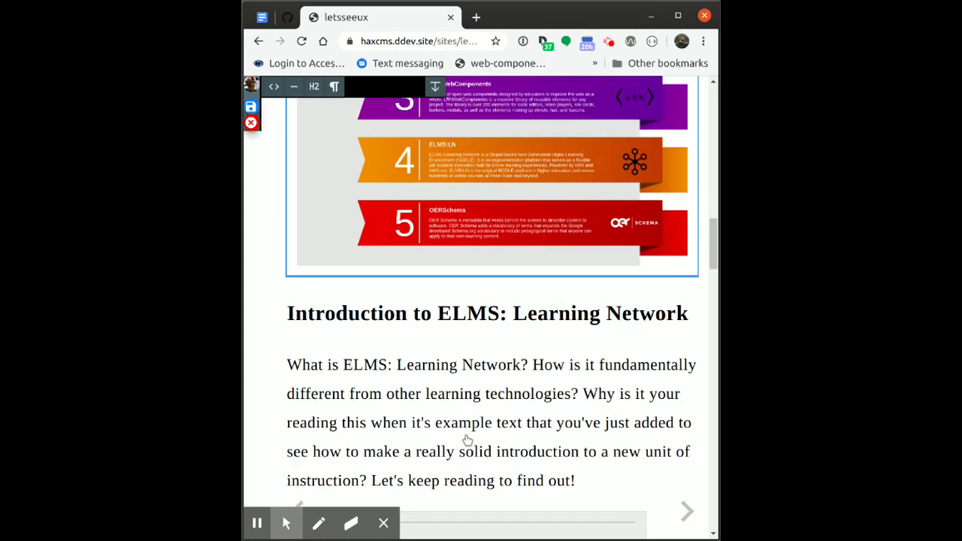
scroll(451, 316, "up", 2)
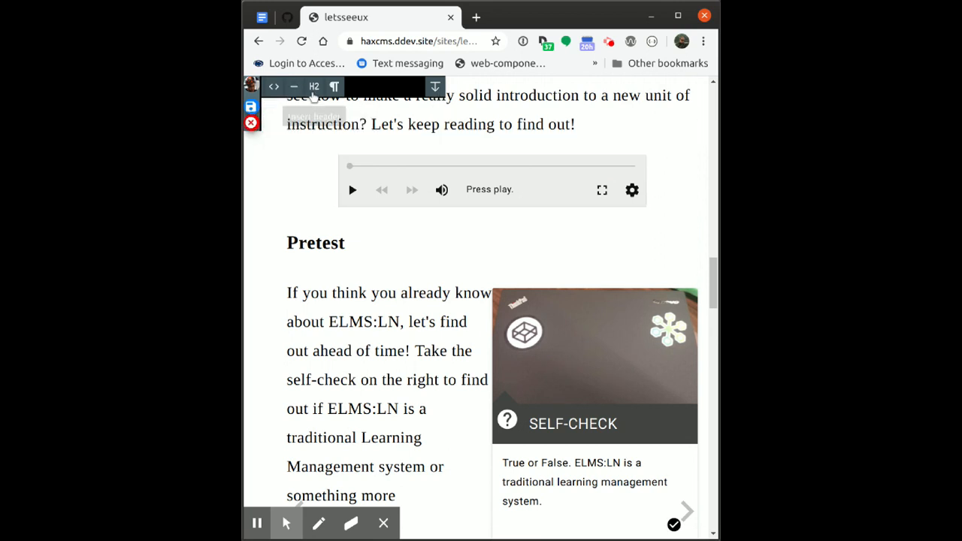
scroll(354, 109, "down", 6)
left_click(255, 128)
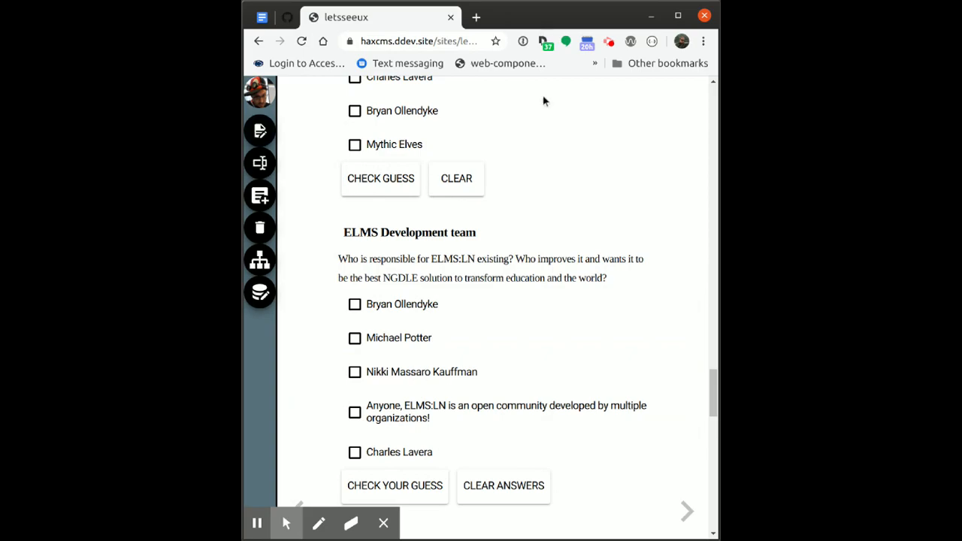
key("super+Up")
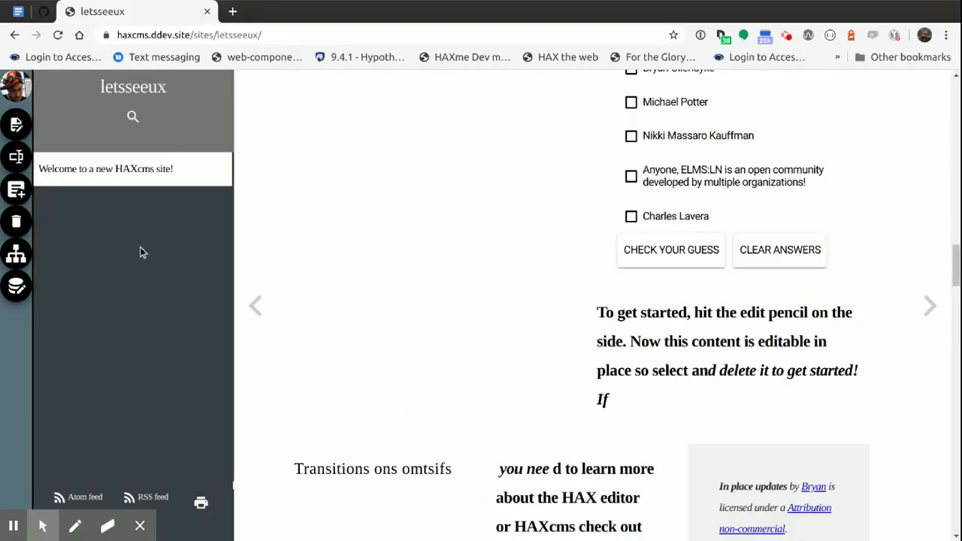
Reopen the page for editing and replace its entire body source with "<p>in every way possible</p>"
left_click(16, 125)
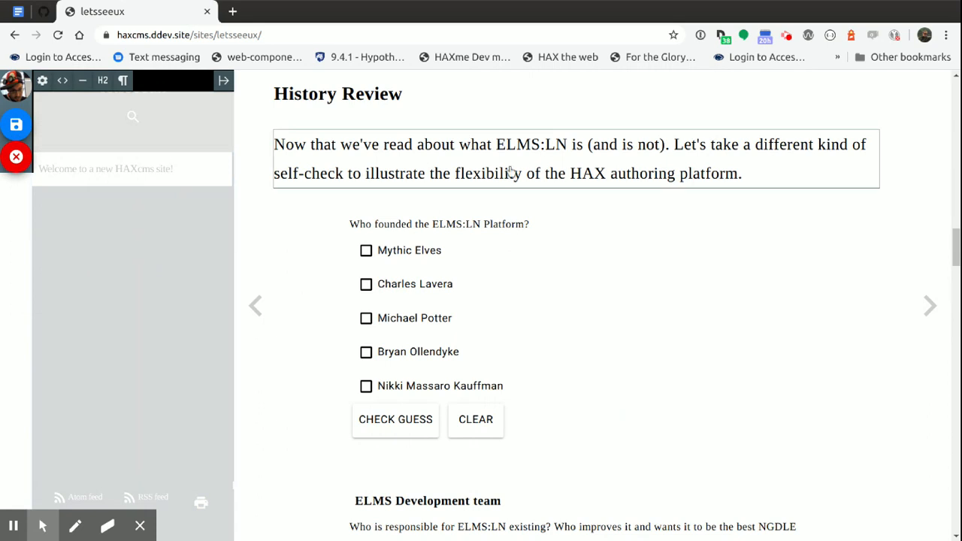
left_click(62, 81)
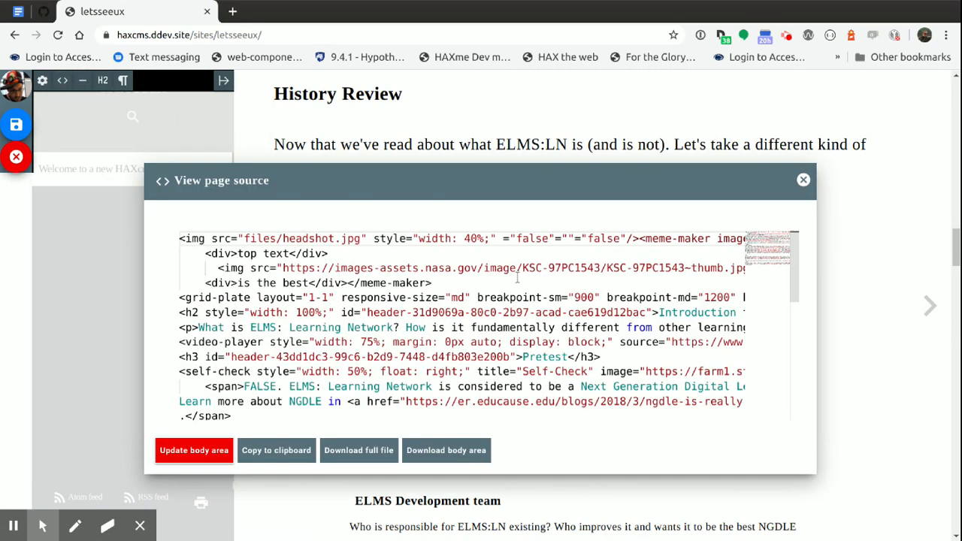
key("ctrl+a")
key("BackSpace")
type("<")
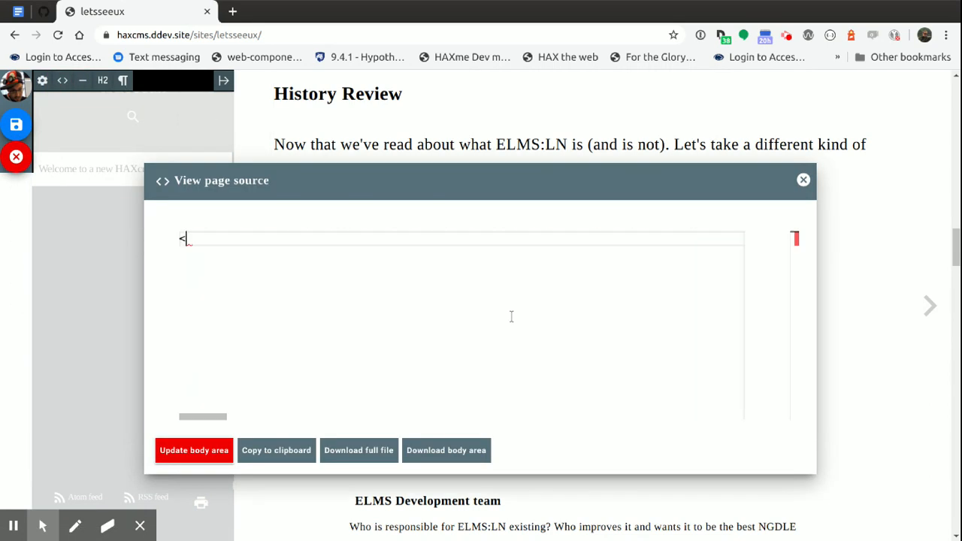
type("p>in ever")
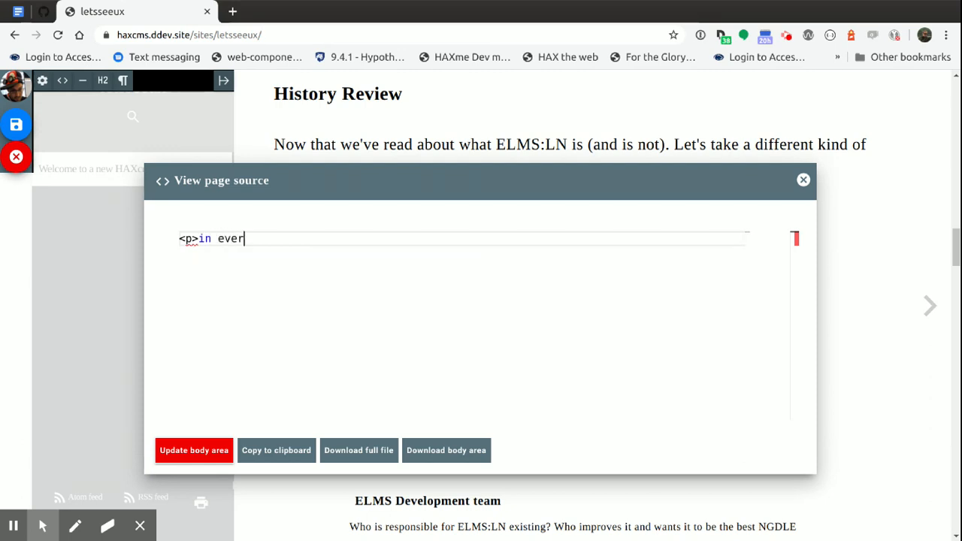
type("y way possible</p>")
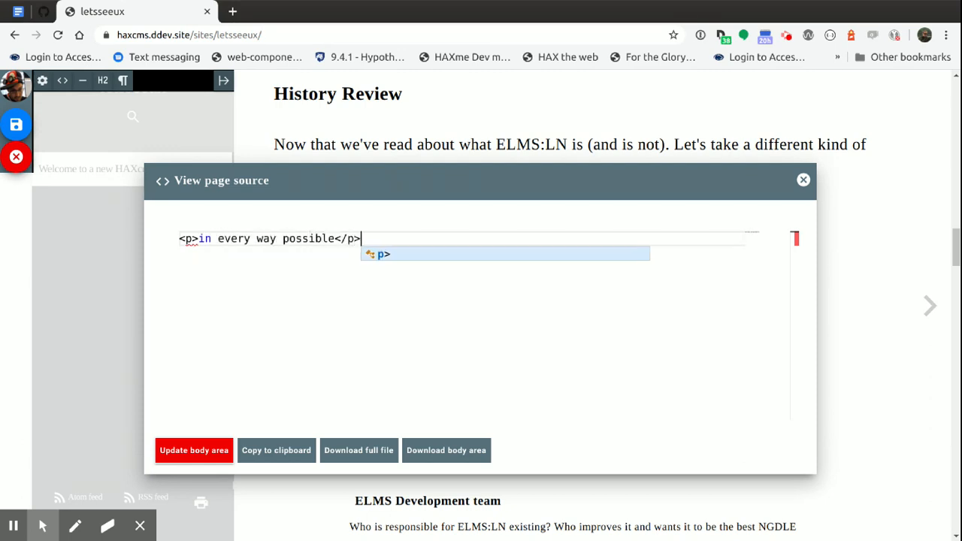
left_click(202, 456)
left_click(802, 180)
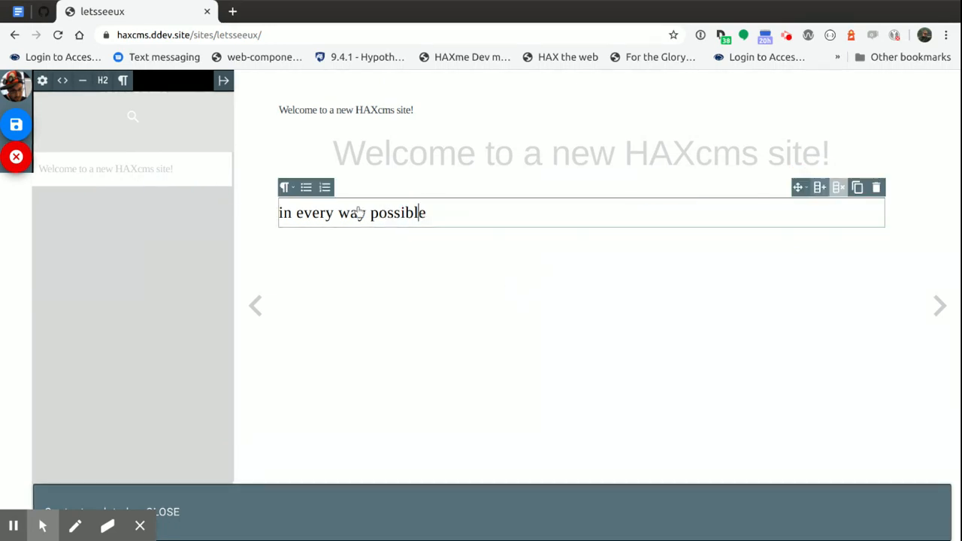
Add a second paragraph reading "gdgfdgdgdgd" below the first one, and fold the Paragraph Settings in the expanded editor sidebar
left_click(379, 215)
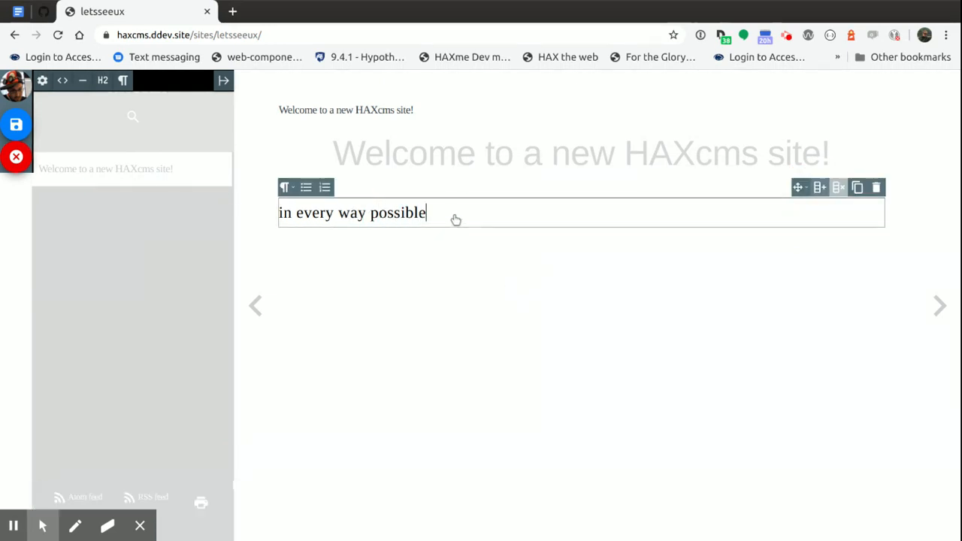
key("Return")
type("gdgfdgdgdgd")
left_click(385, 257)
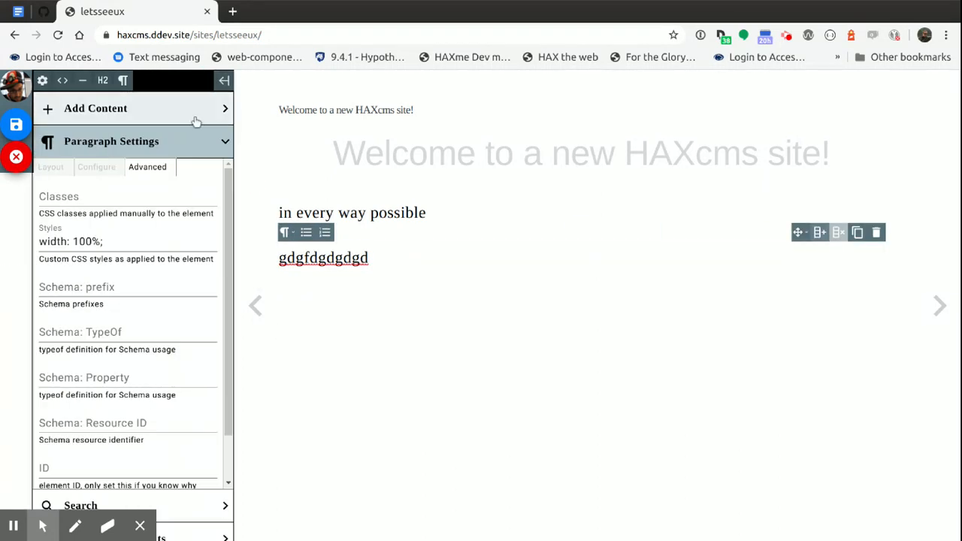
left_click(137, 142)
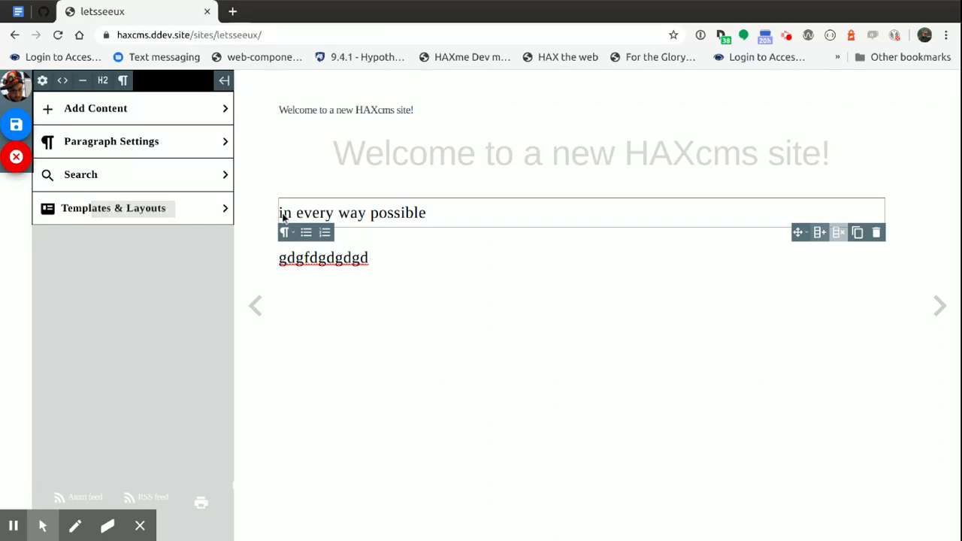
Open haxtheweb.org in a new browser tab and start editing its Welcome page
key("ctrl+t")
type("haxth")
key("Return")
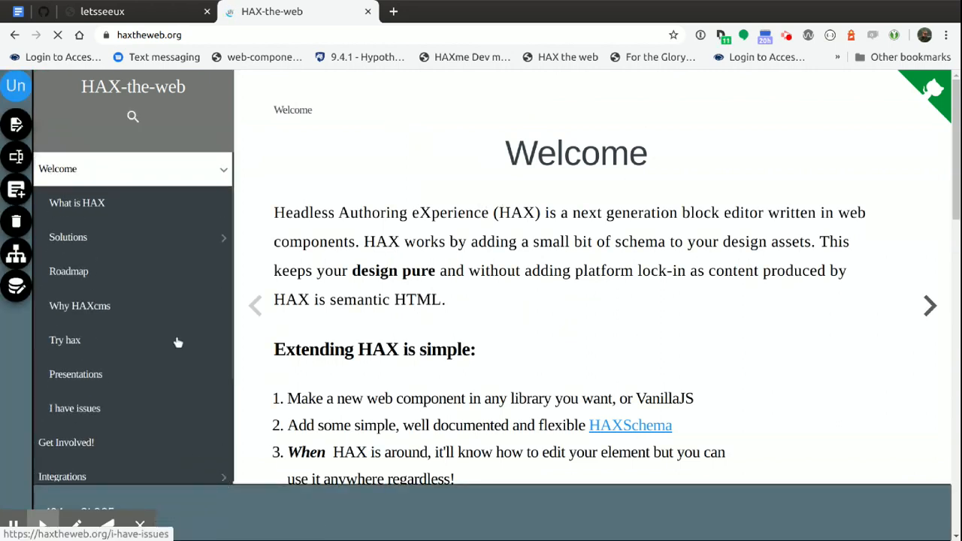
left_click(16, 124)
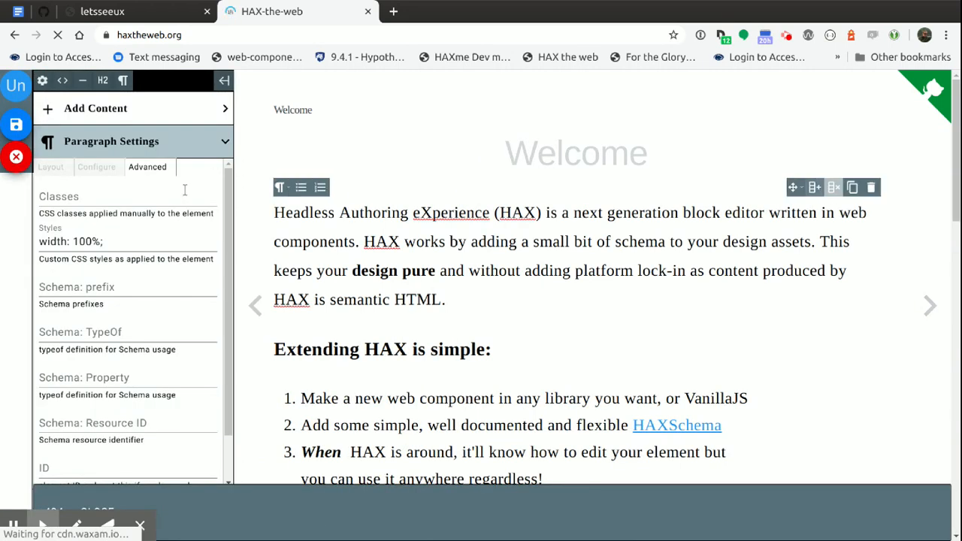
Select the video player on the Welcome page, examine its Advanced and Configure options, and fold the Video player Settings
left_click(423, 424)
left_click(508, 271)
scroll(508, 270, "down", 5)
left_click(421, 248)
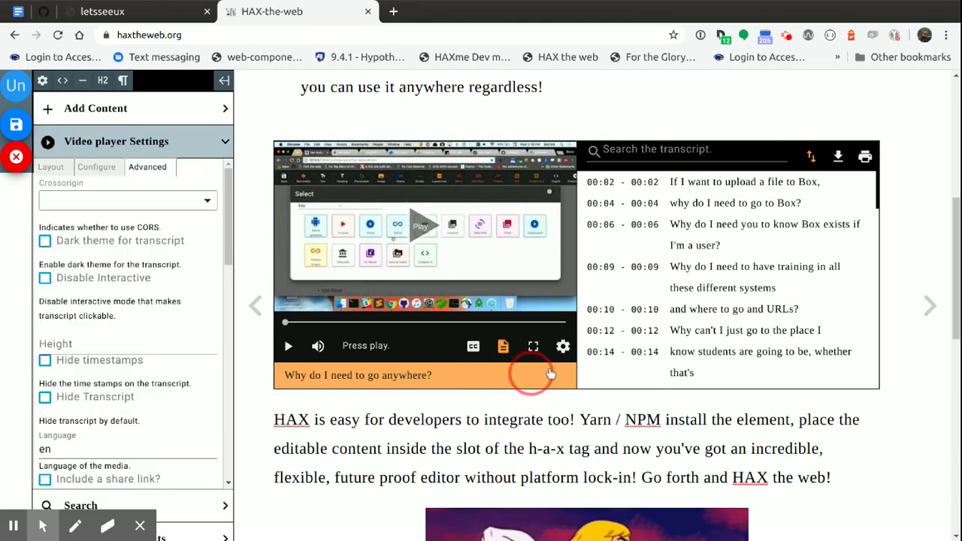
left_click(96, 166)
scroll(121, 346, "down", 4)
scroll(113, 316, "up", 2)
scroll(184, 262, "up", 3)
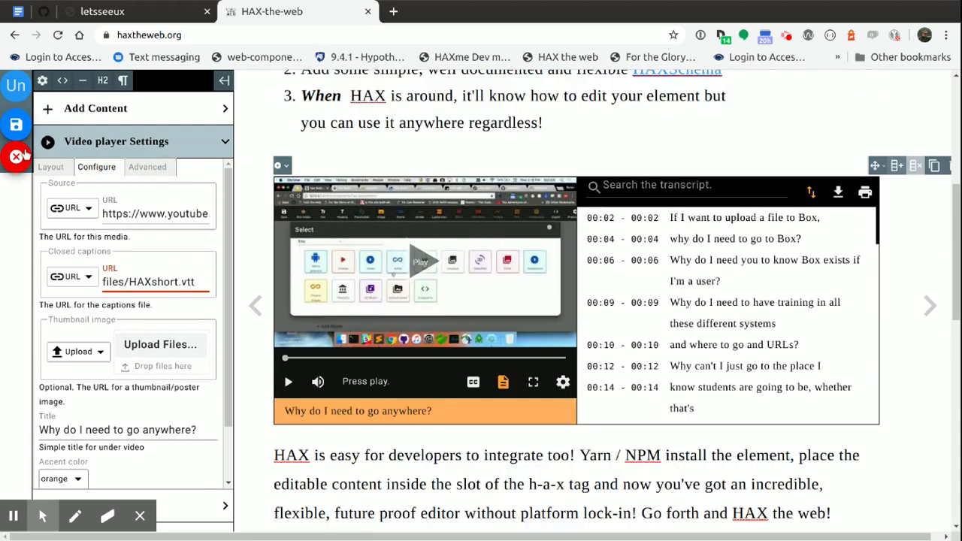
left_click(204, 143)
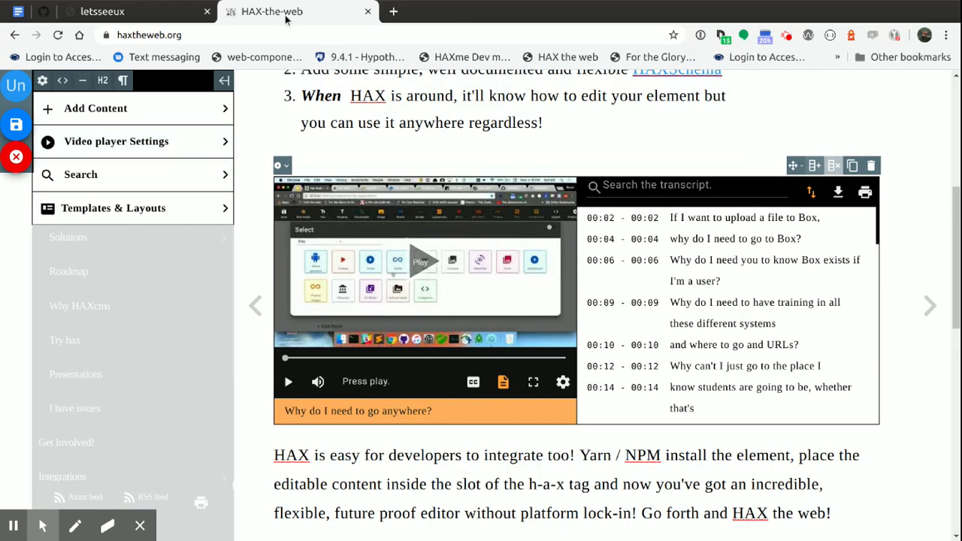
Switch to the GitHub issues tab and review the open issues labelled "UX Study 1" from the top of the list
scroll(191, 120, "up", 5)
left_click(47, 11)
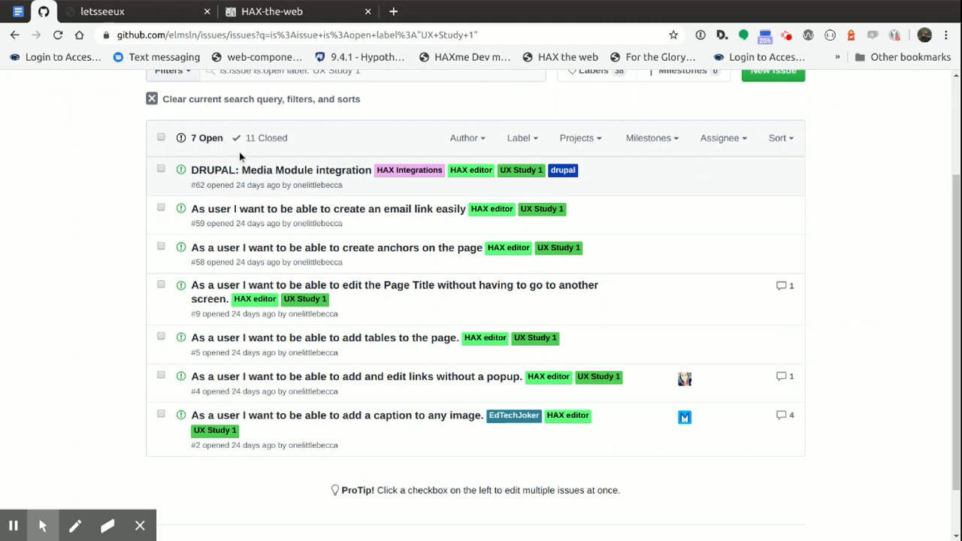
scroll(649, 306, "up", 4)
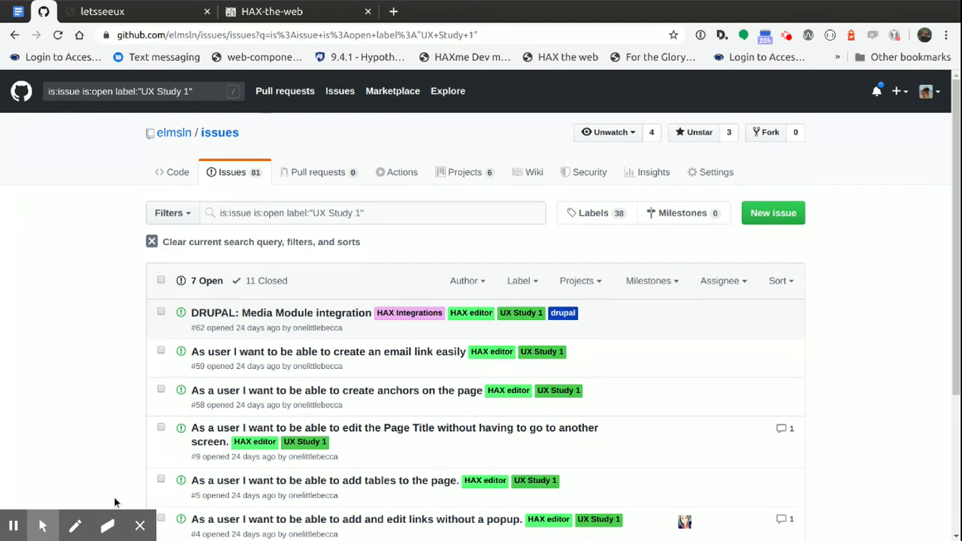
mouse_move(111, 519)
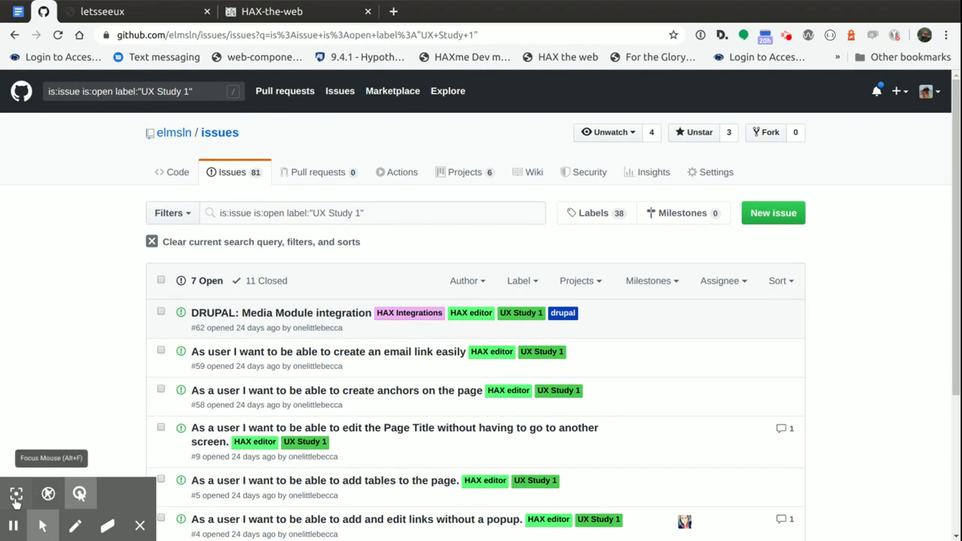